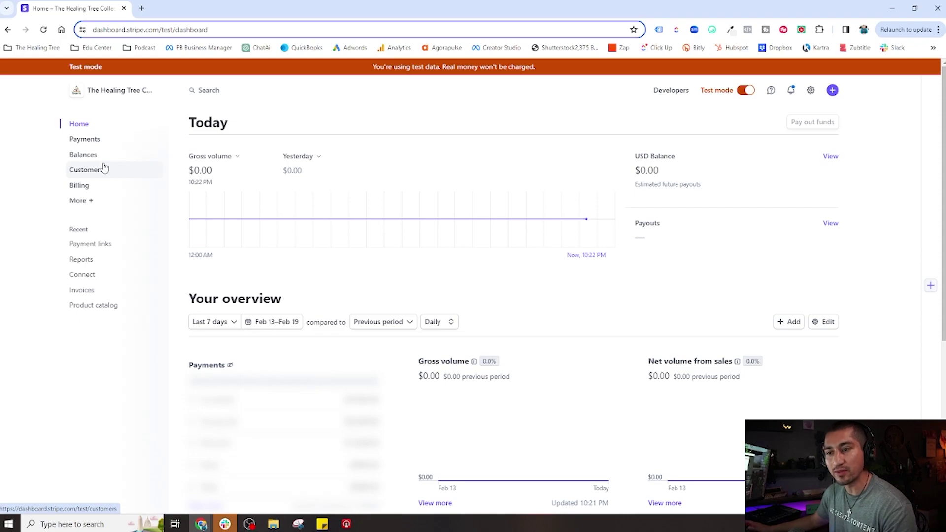
Create a new test invoice from the Invoices page and assign it to the recent existing customer
click(80, 203)
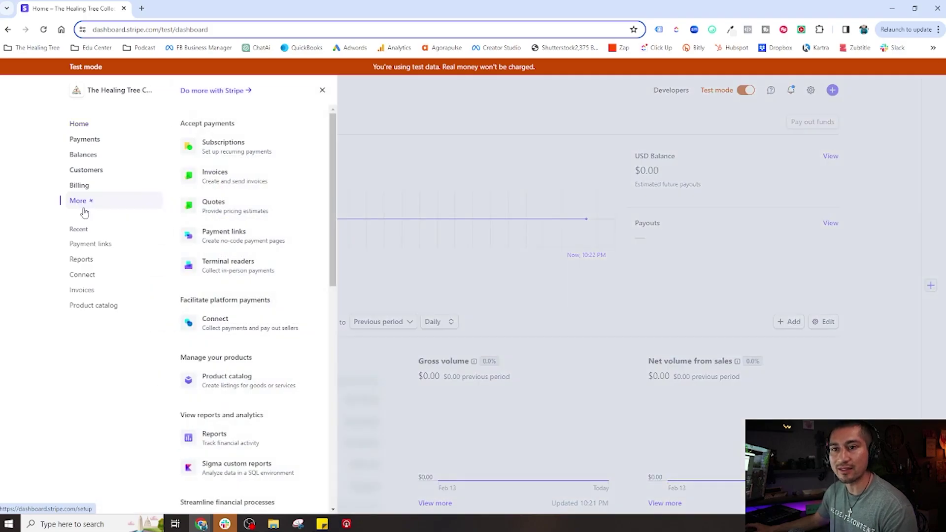
click(221, 182)
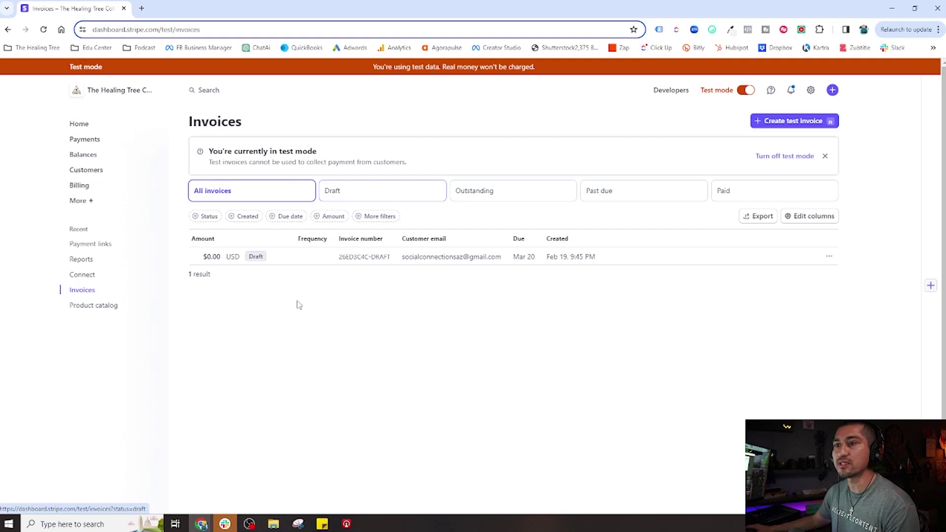
click(787, 123)
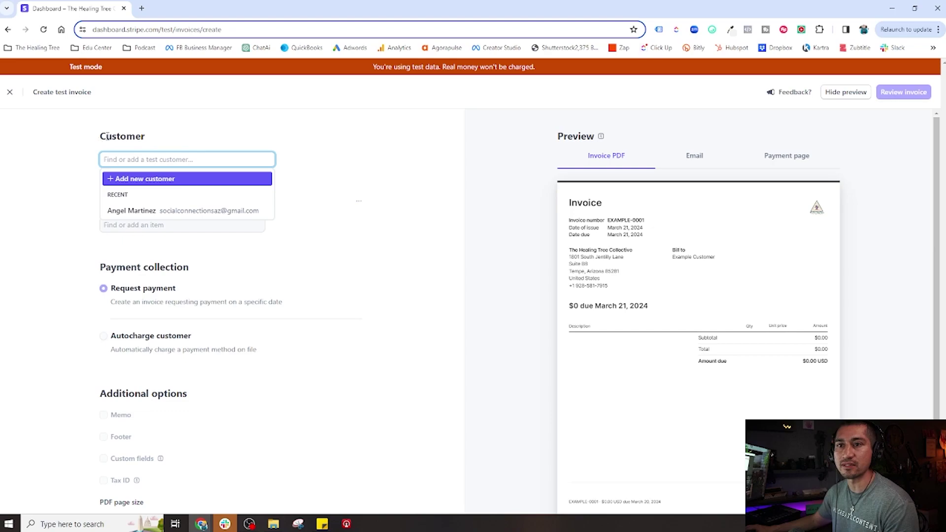
click(147, 215)
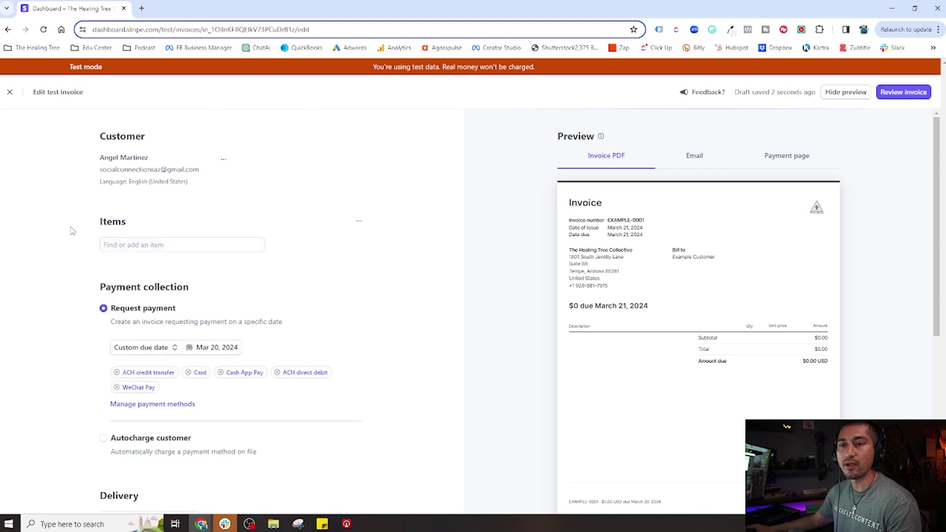
Add the Yoga & Reiki Event product to the invoice items with quantity 1 at $40.00 and save it
click(130, 245)
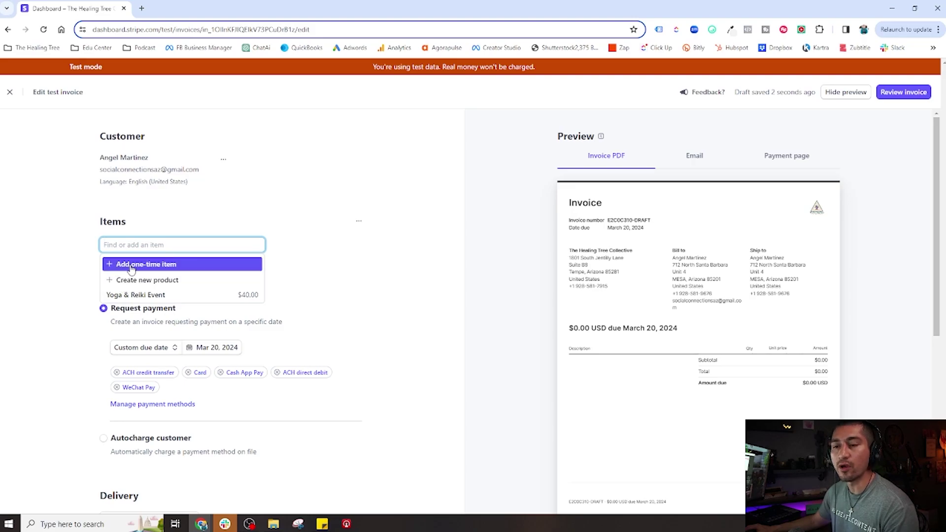
click(142, 296)
click(394, 291)
click(282, 278)
click(394, 297)
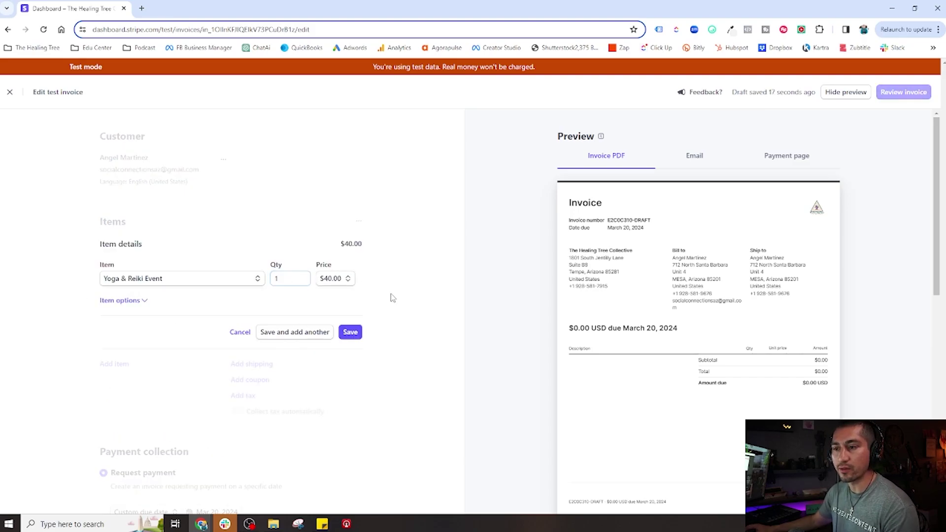
click(350, 332)
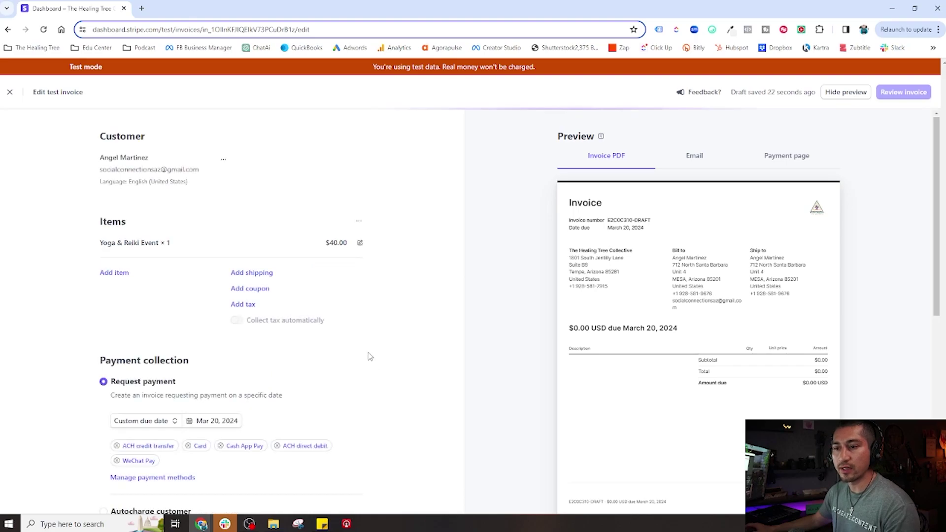
click(360, 243)
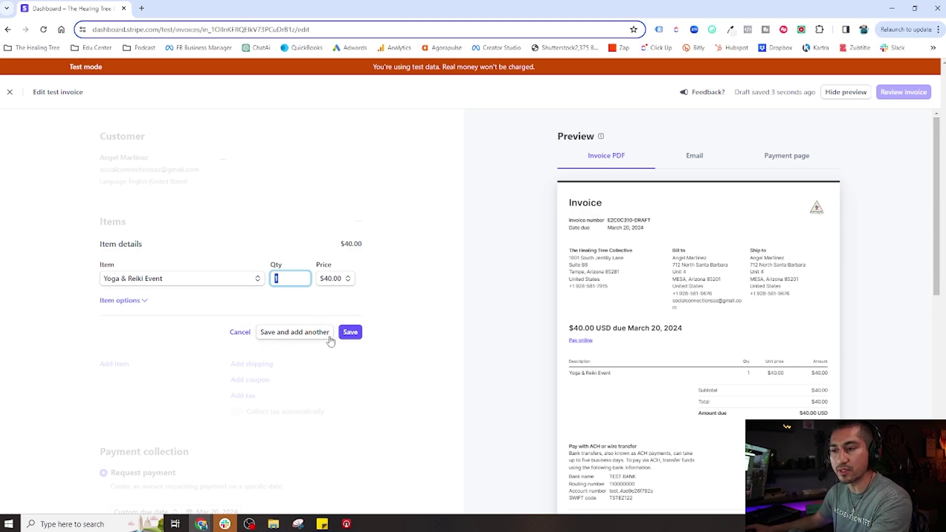
click(351, 332)
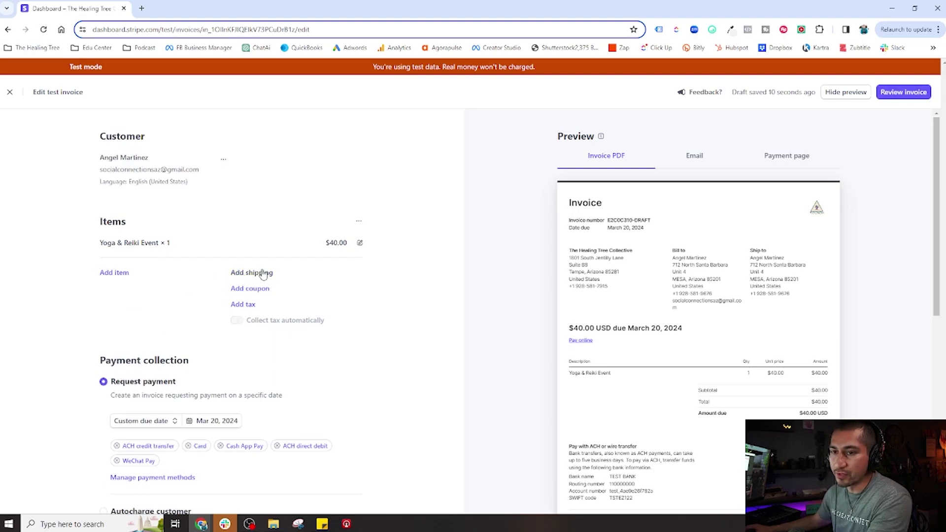
click(244, 289)
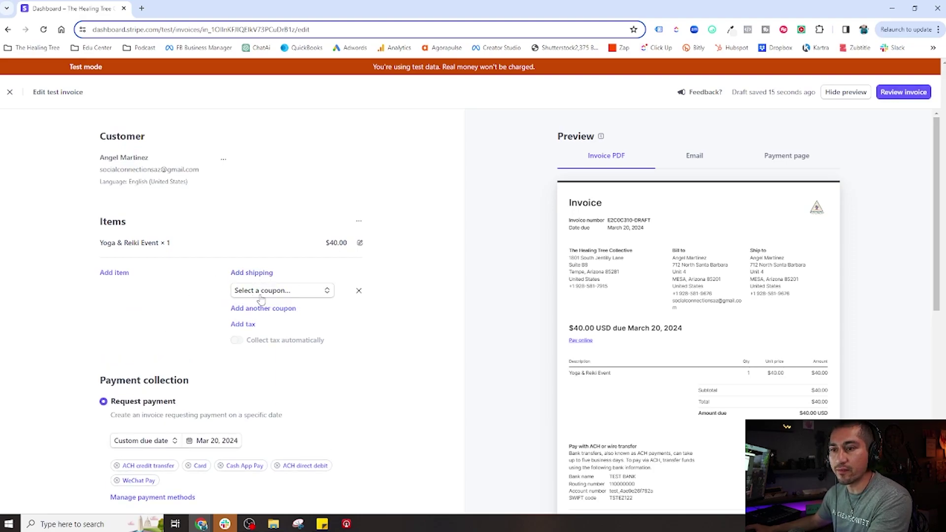
click(312, 294)
click(207, 315)
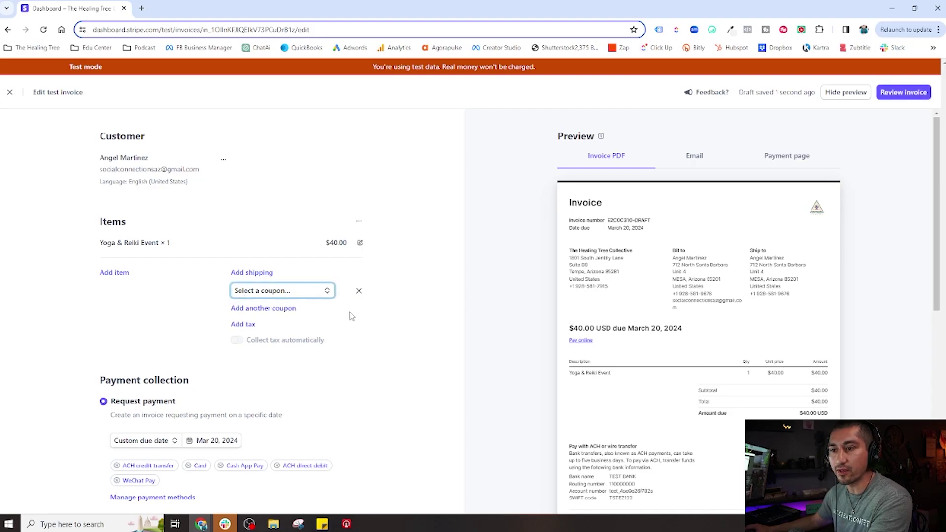
click(358, 291)
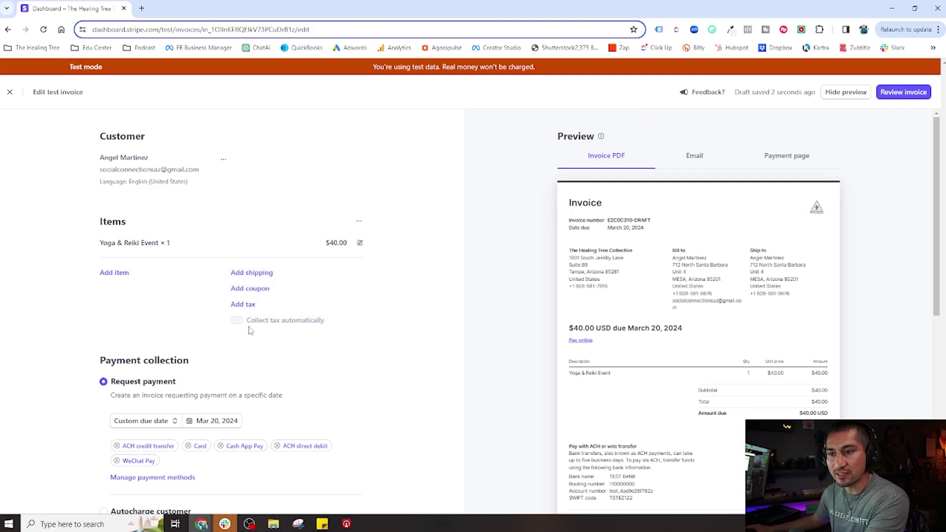
Remove WeChat Pay from the payment methods accepted for the invoice
scroll(223, 365, down, 3)
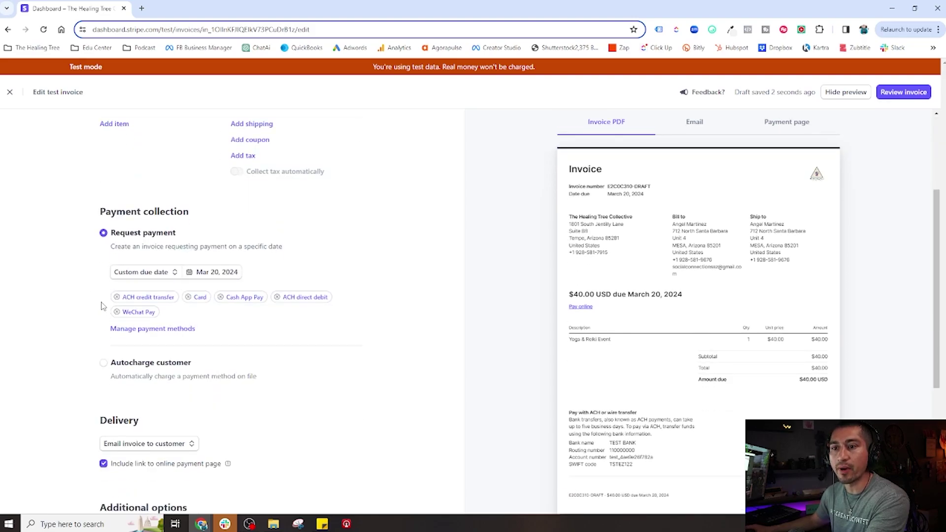
scroll(98, 328, down, 1)
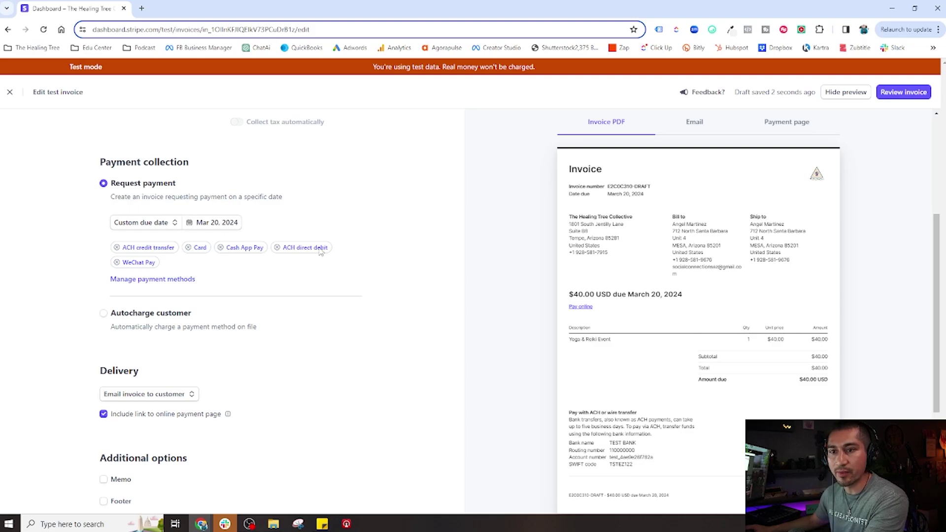
click(117, 263)
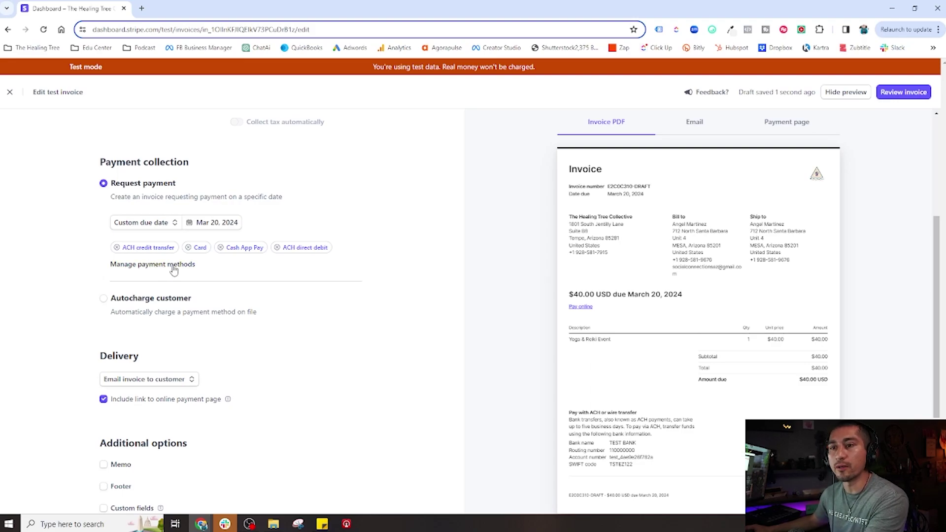
scroll(646, 362, down, 1)
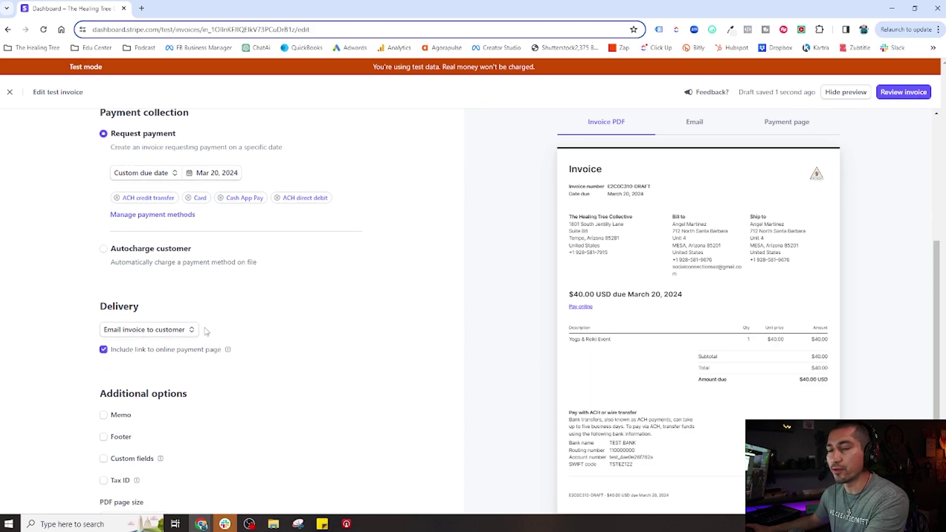
scroll(229, 330, up, 2)
scroll(216, 349, down, 2)
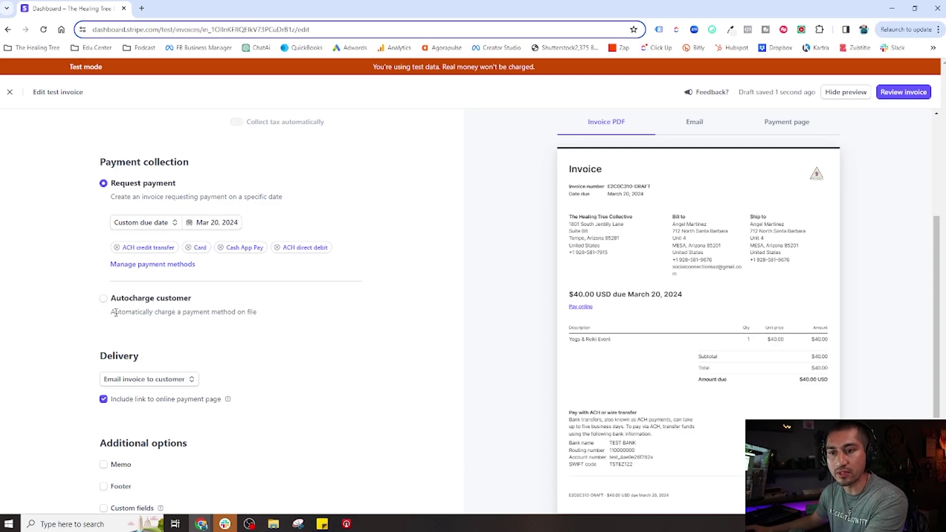
drag(110, 316, 273, 316)
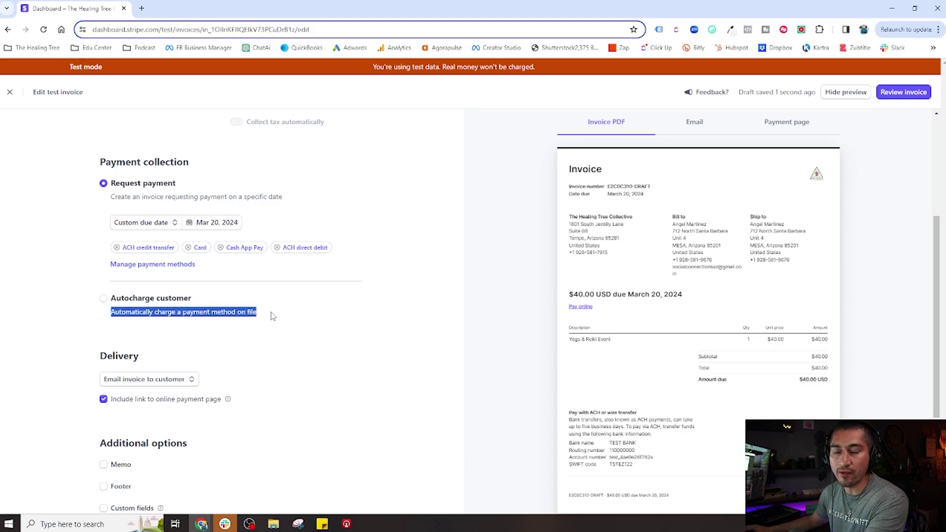
click(262, 321)
Set the invoice delivery to Email invoice to customer and include the link to the online payment page
scroll(256, 325, down, 4)
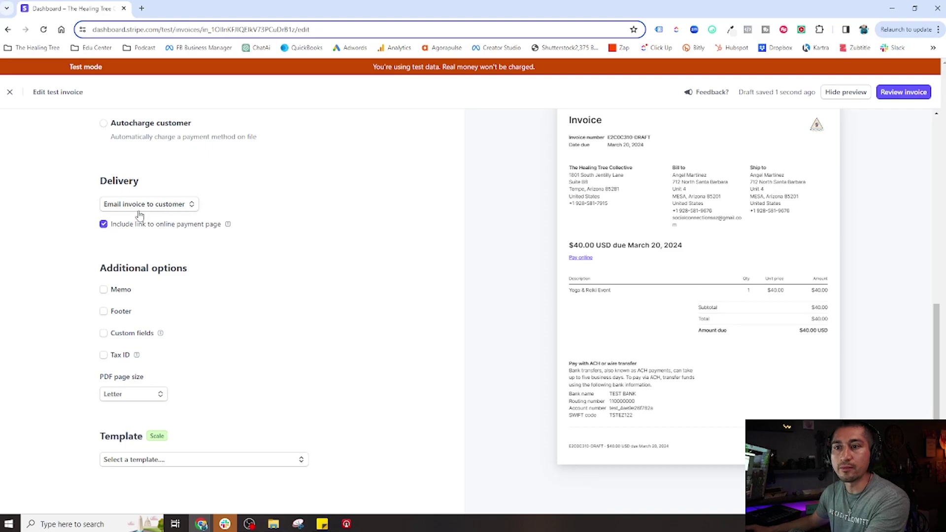
click(181, 209)
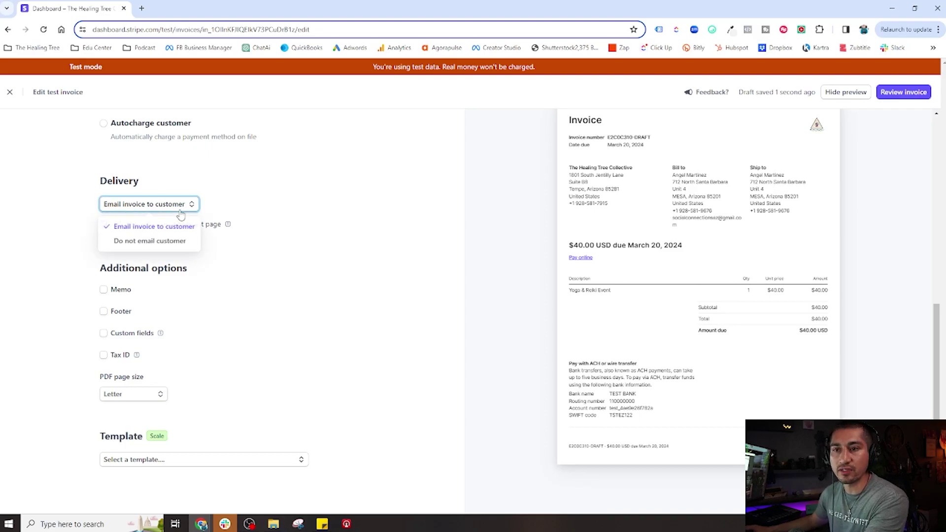
click(176, 230)
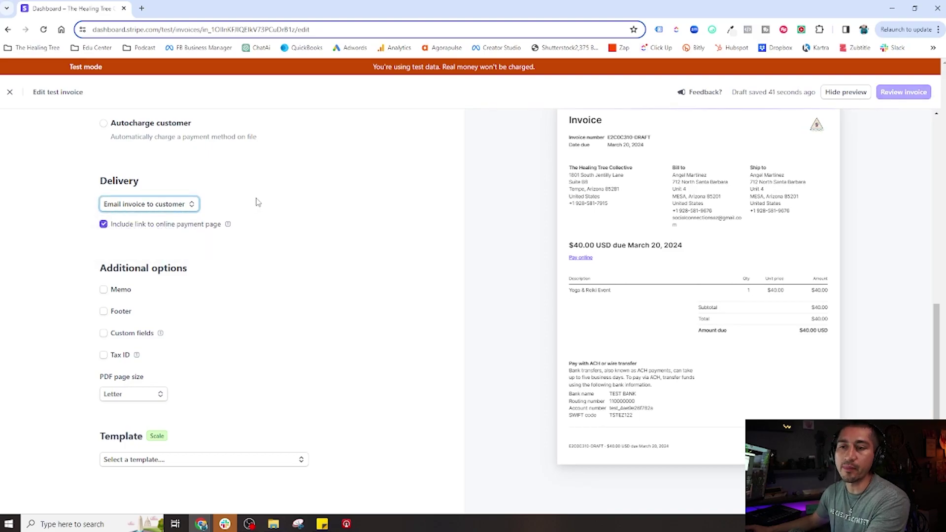
click(113, 227)
click(102, 226)
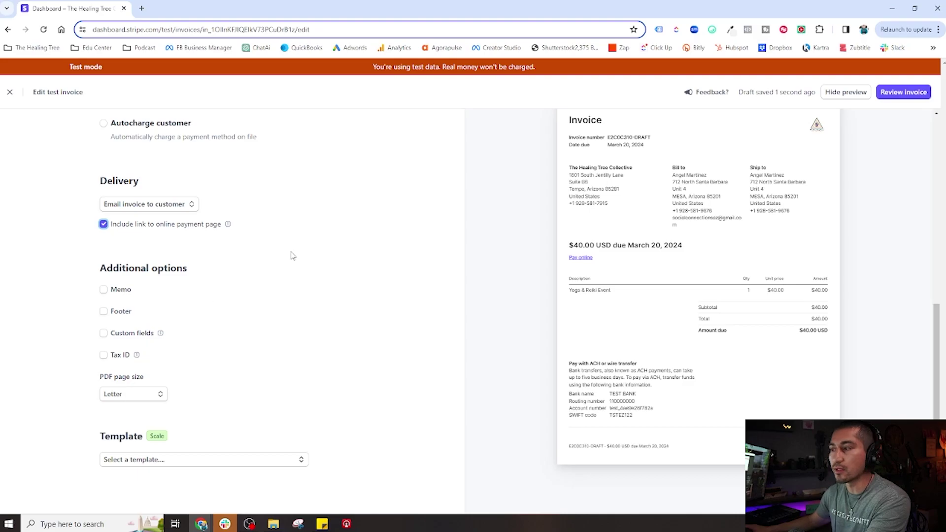
Add an invoice memo reading "Thank you for purchasing our subscription!"
scroll(196, 294, up, 1)
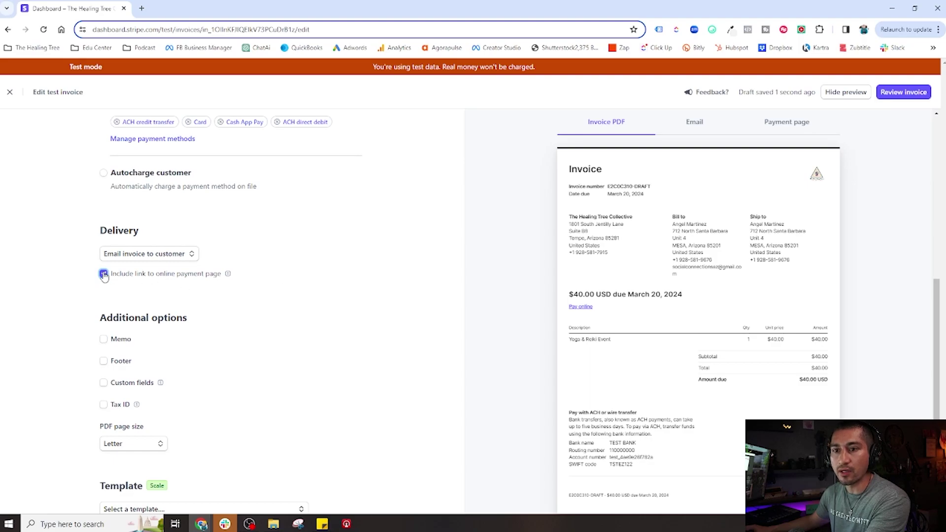
scroll(482, 299, down, 1)
scroll(482, 300, down, 1)
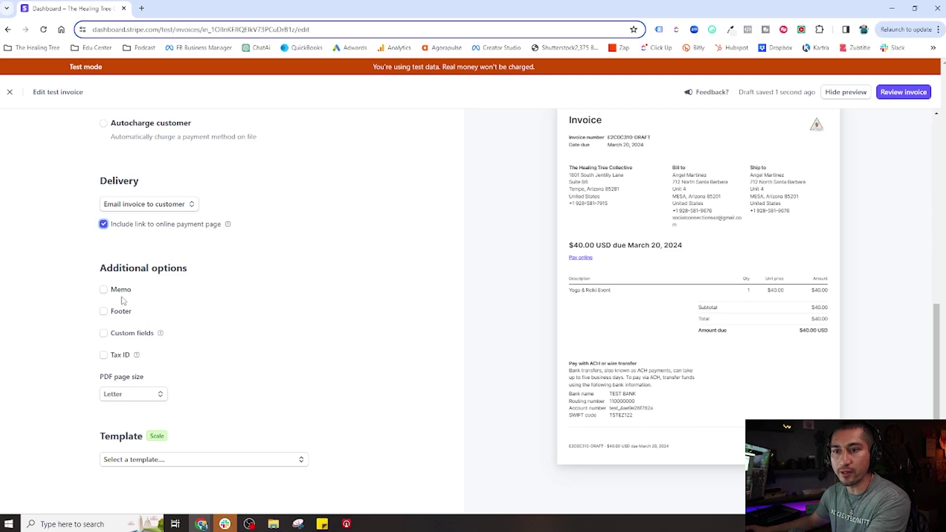
click(103, 290)
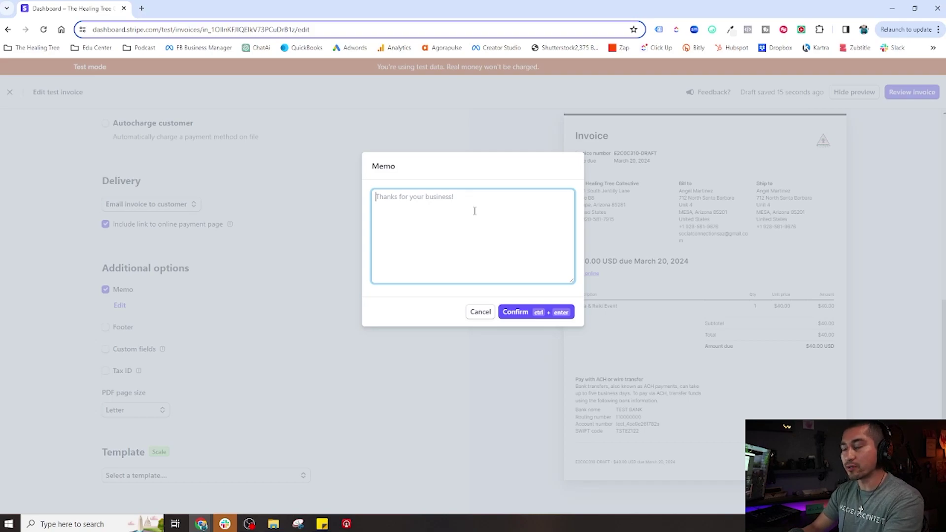
text(Thank you for purchasing our subscription!)
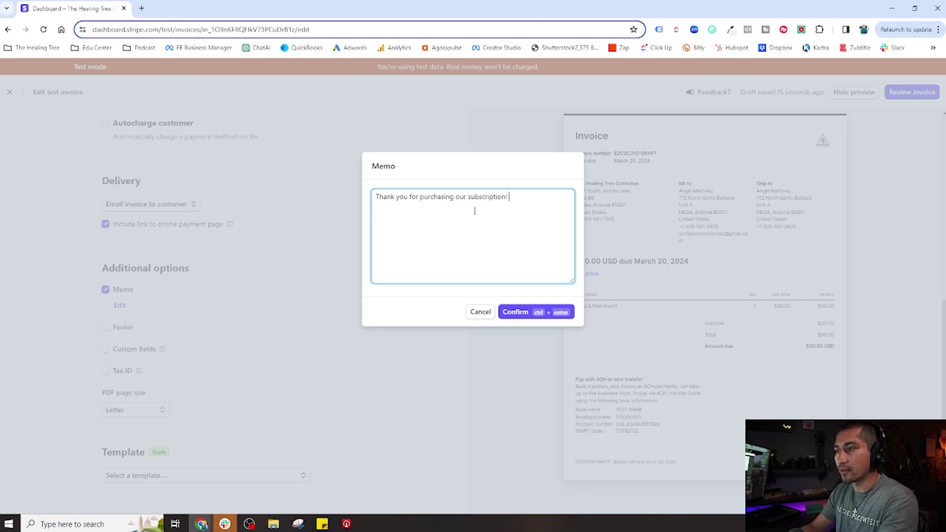
click(532, 313)
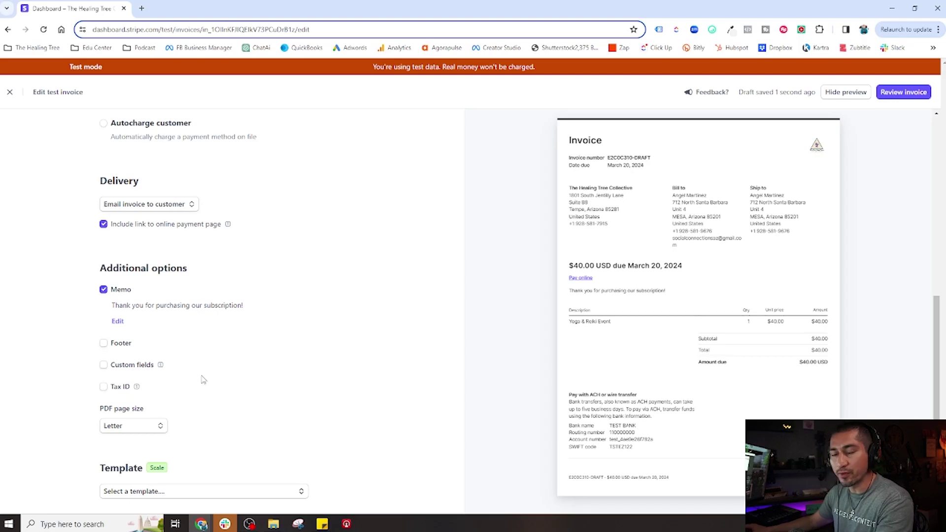
Add an invoice footer reading "Thank you for your business. With love and gratitude -The Healing Tree Collective"
click(103, 343)
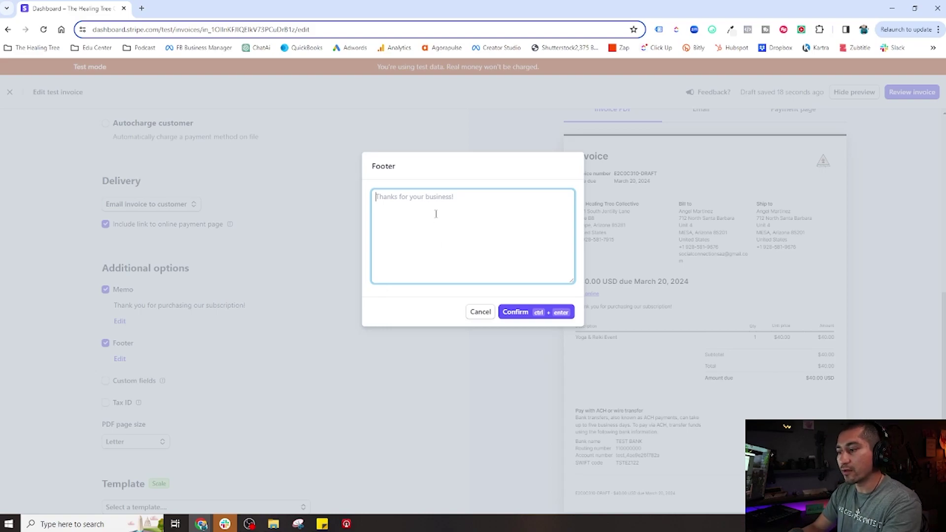
text(T)
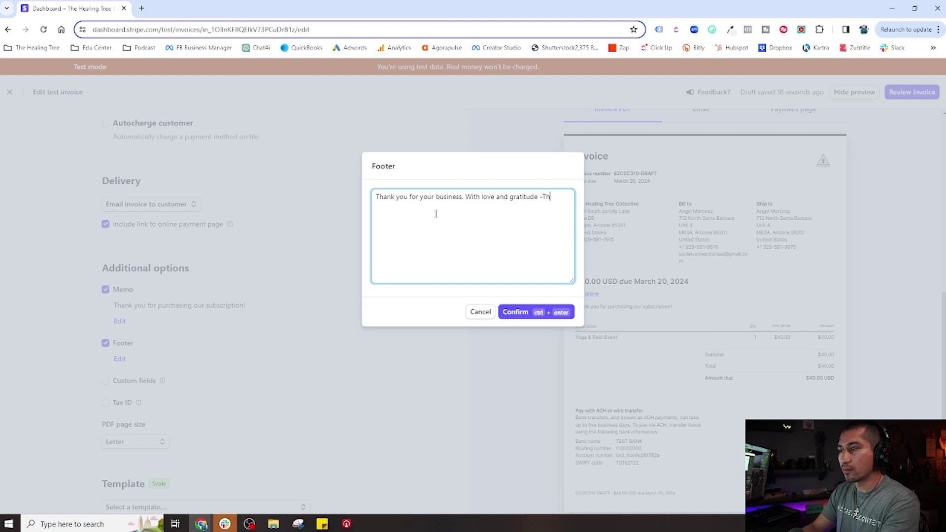
text(aling Tree Collective)
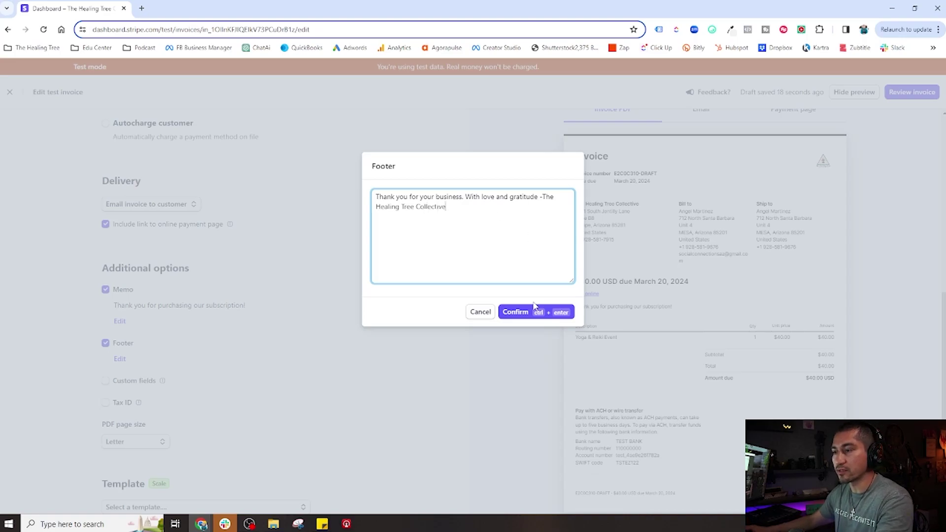
click(532, 309)
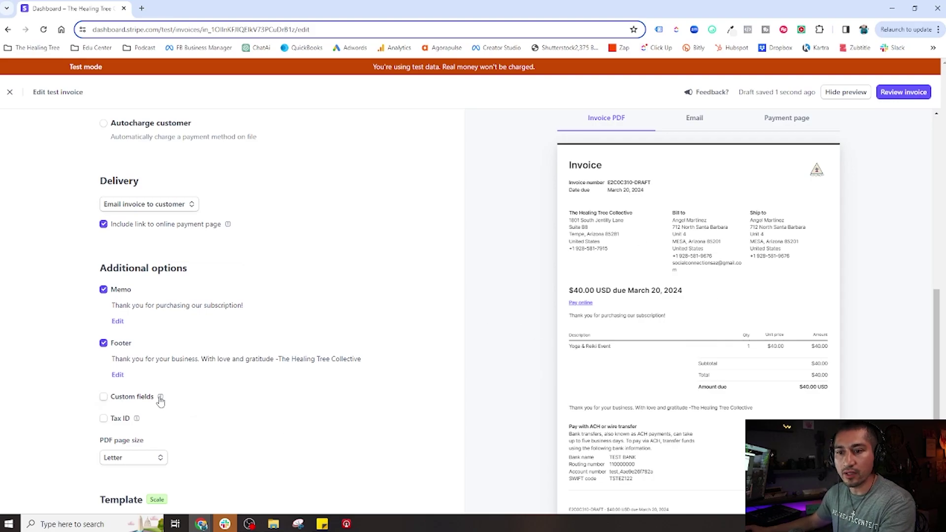
Keep the invoice's PDF page size set to Letter in the additional options
scroll(226, 411, down, 1)
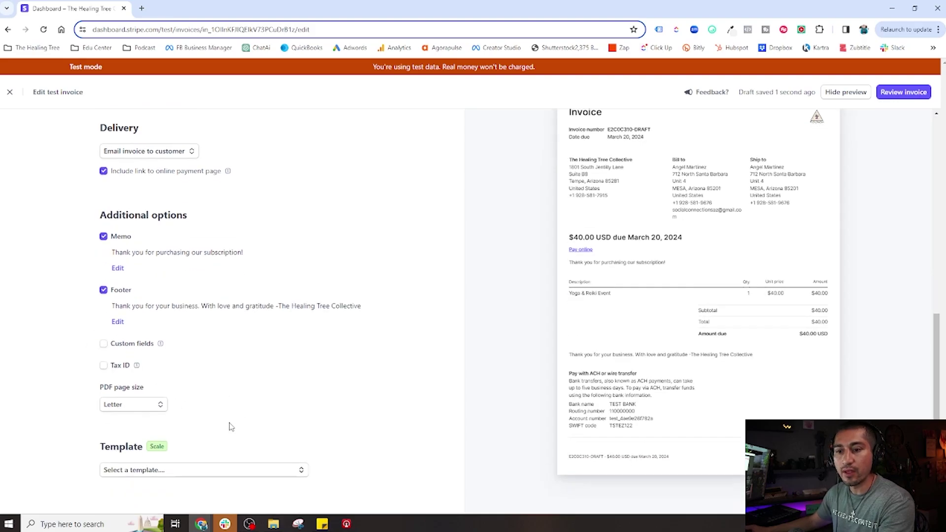
scroll(197, 414, down, 1)
click(140, 395)
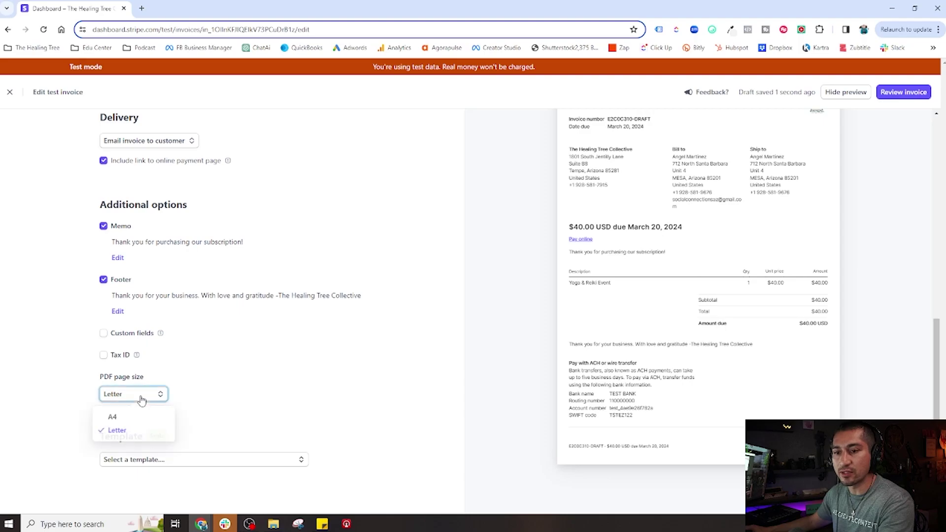
click(124, 431)
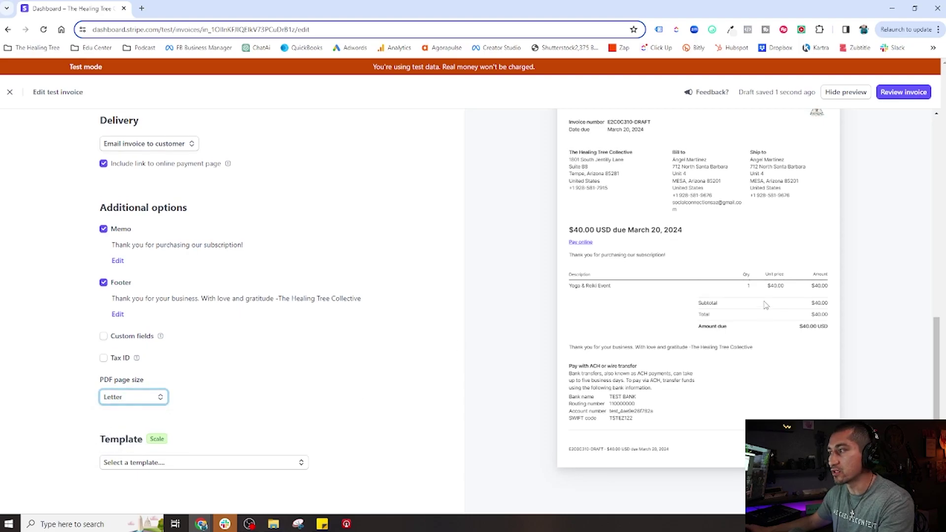
Examine the available invoice template options along with the memo and footer texts a template could hold
click(151, 464)
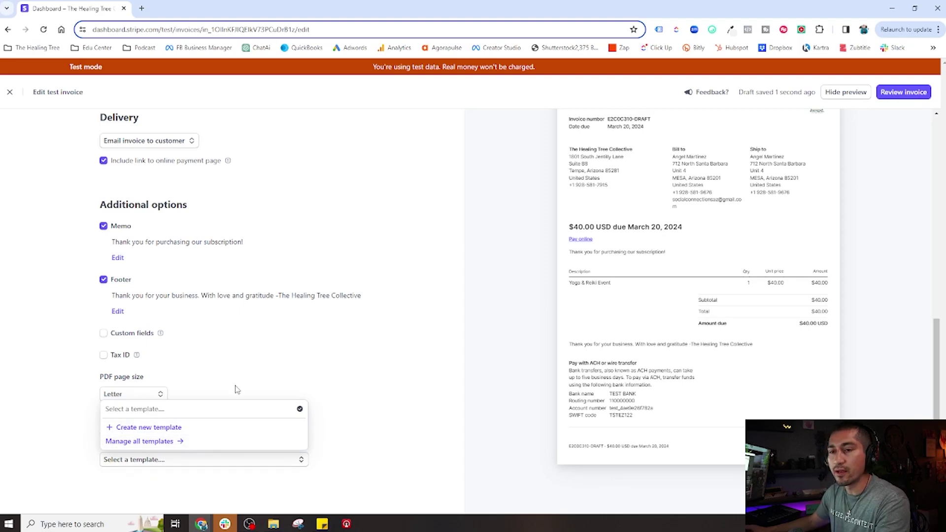
scroll(237, 389, up, 1)
click(221, 282)
drag(107, 298, 295, 298)
click(296, 299)
drag(111, 347, 398, 351)
scroll(300, 399, up, 2)
click(284, 387)
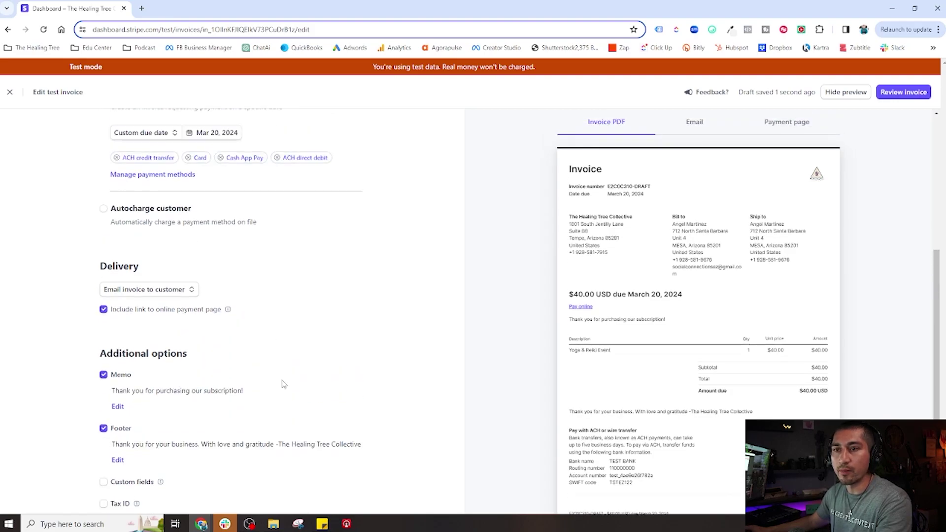
scroll(284, 386, down, 2)
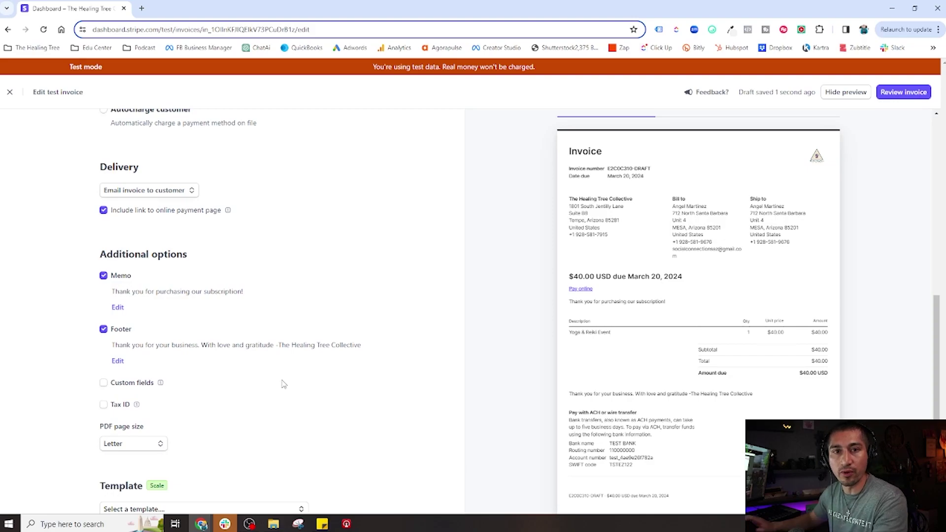
scroll(284, 385, down, 1)
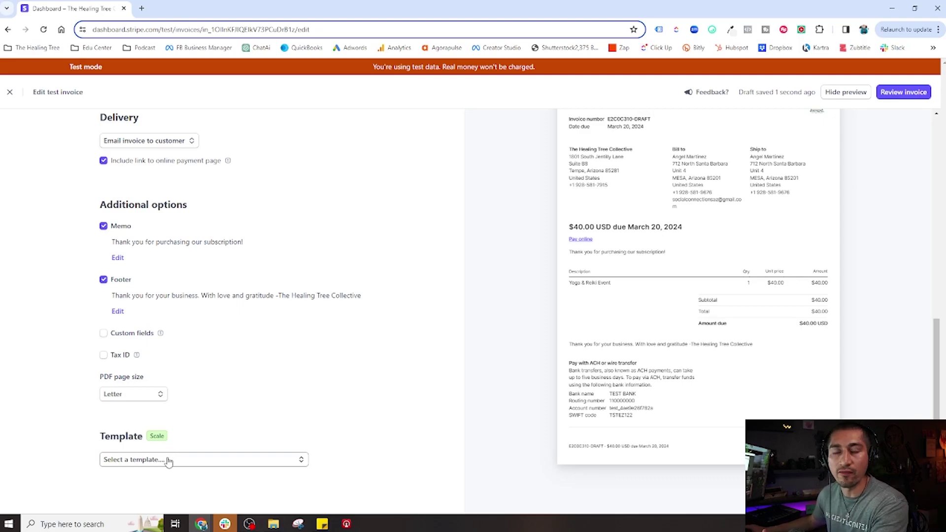
click(174, 460)
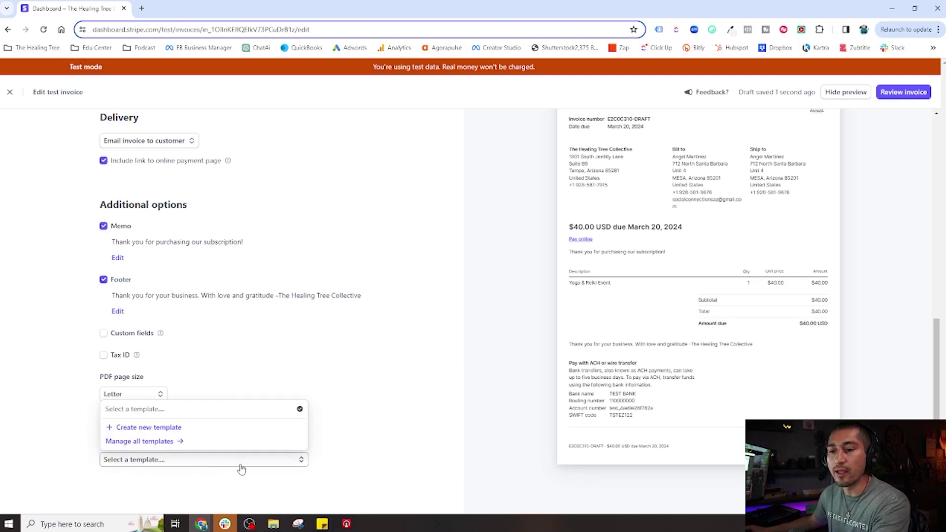
click(355, 366)
Examine the Invoice PDF preview of the draft invoice
scroll(355, 365, up, 10)
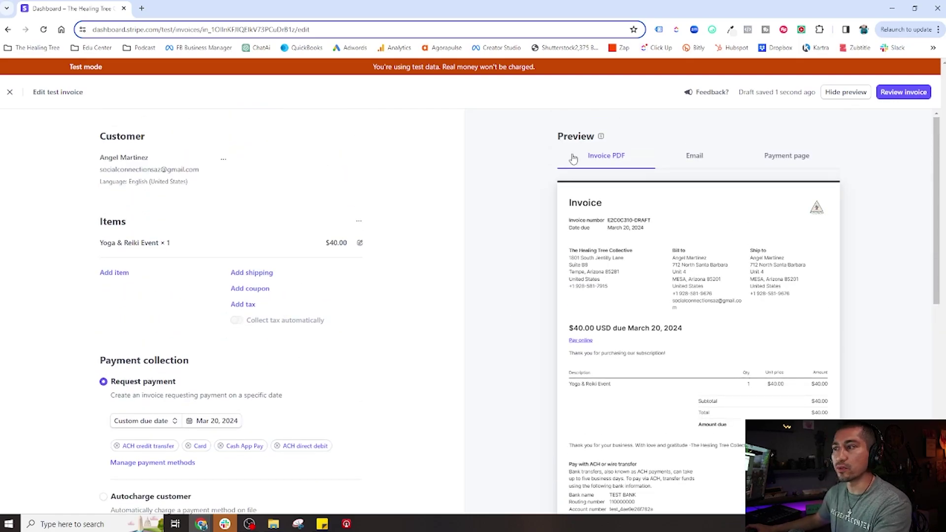
scroll(682, 292, down, 1)
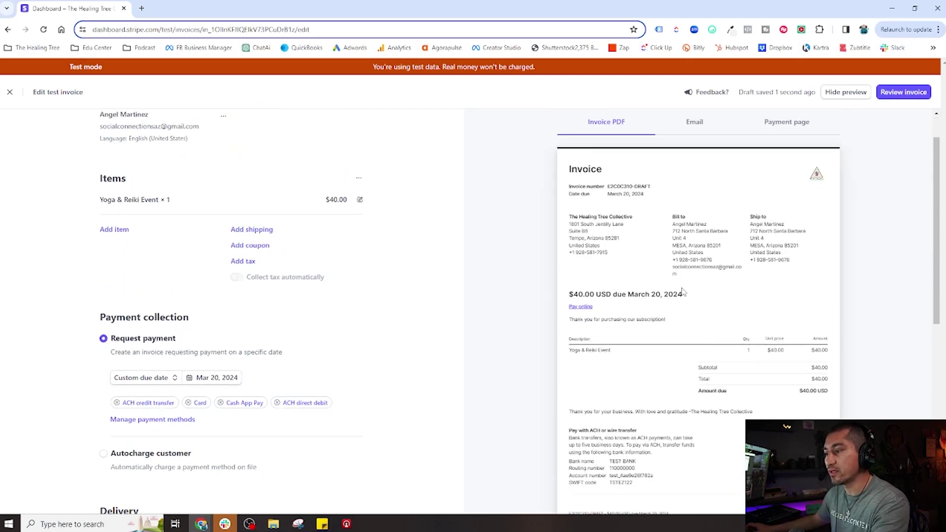
scroll(683, 279, up, 1)
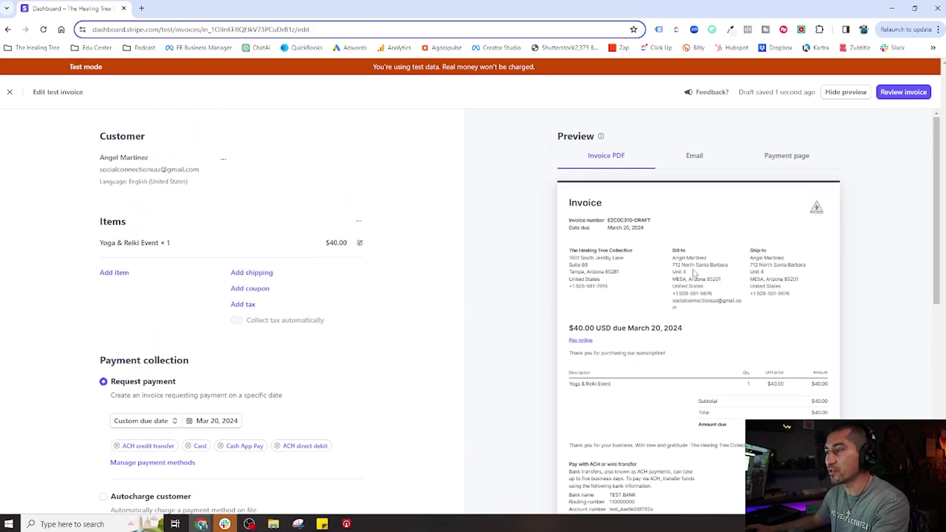
Examine the email preview that the customer receives, from the invoice summary down to the bank transfer details
click(695, 159)
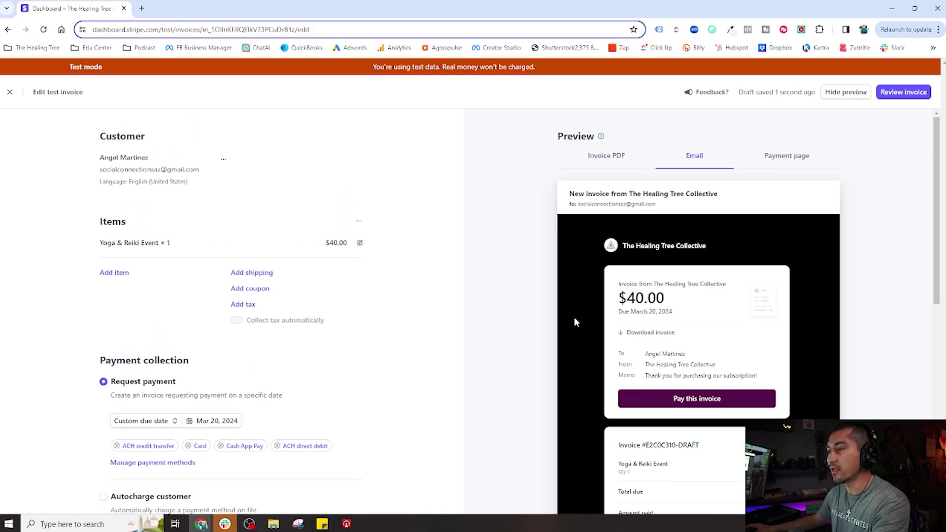
scroll(591, 319, down, 1)
scroll(591, 320, down, 7)
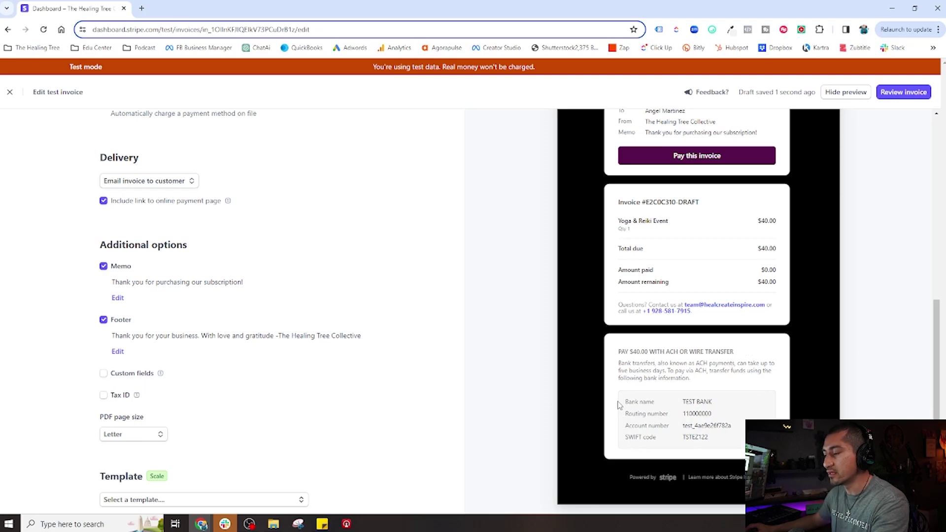
scroll(758, 392, up, 2)
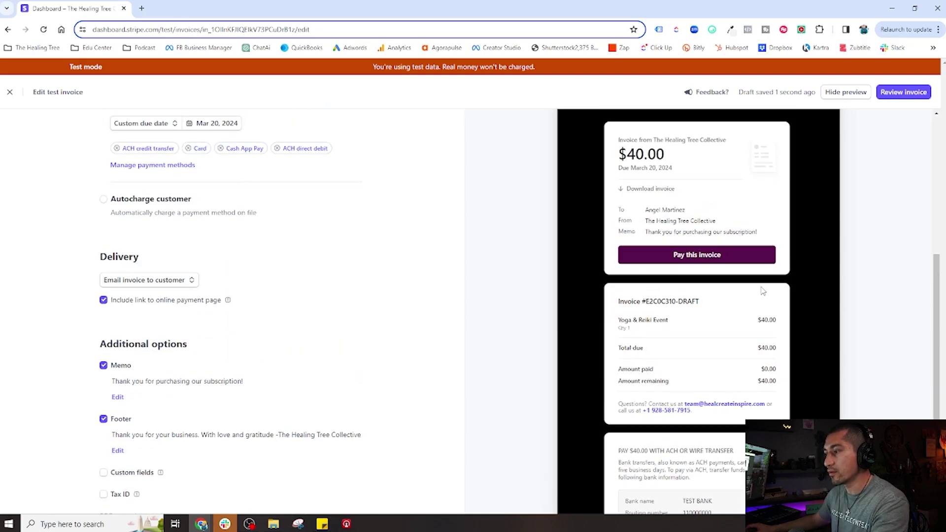
scroll(758, 285, up, 4)
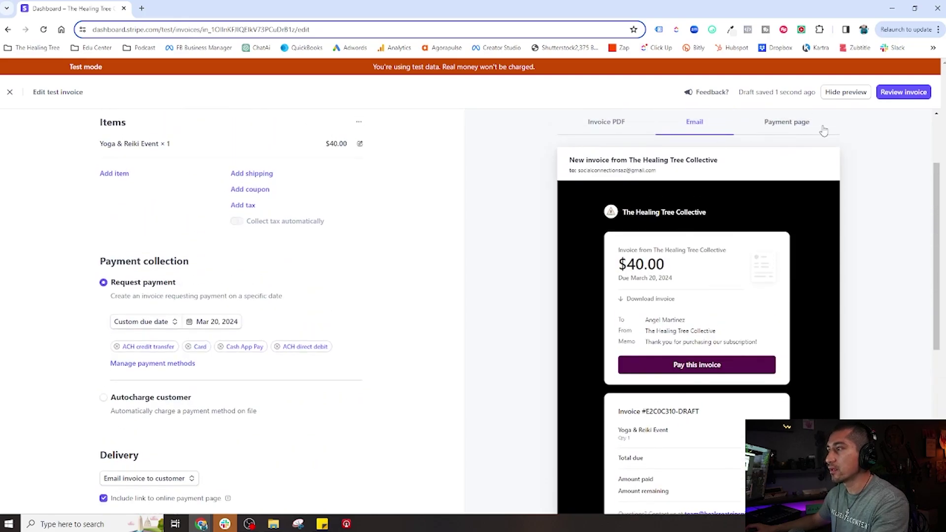
Examine the payment page preview with its payment options, and return to the Invoice PDF preview
click(794, 126)
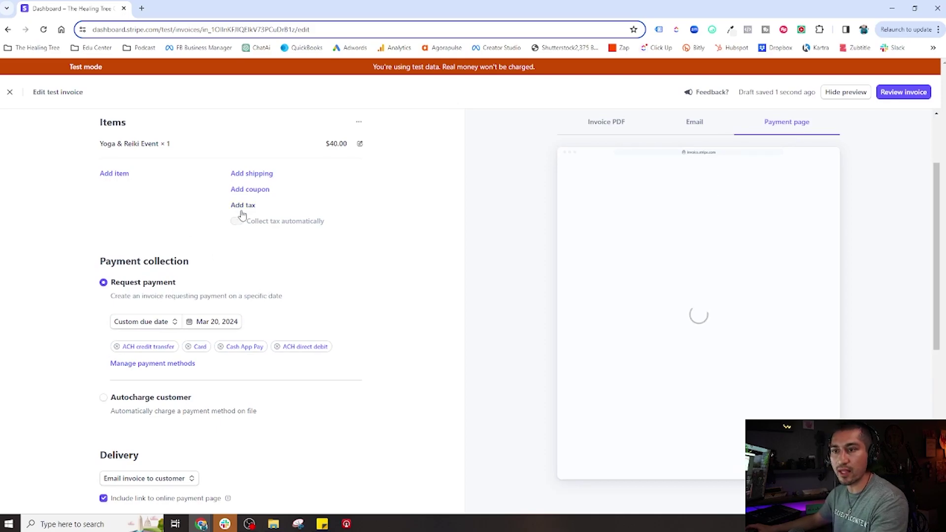
scroll(214, 363, down, 3)
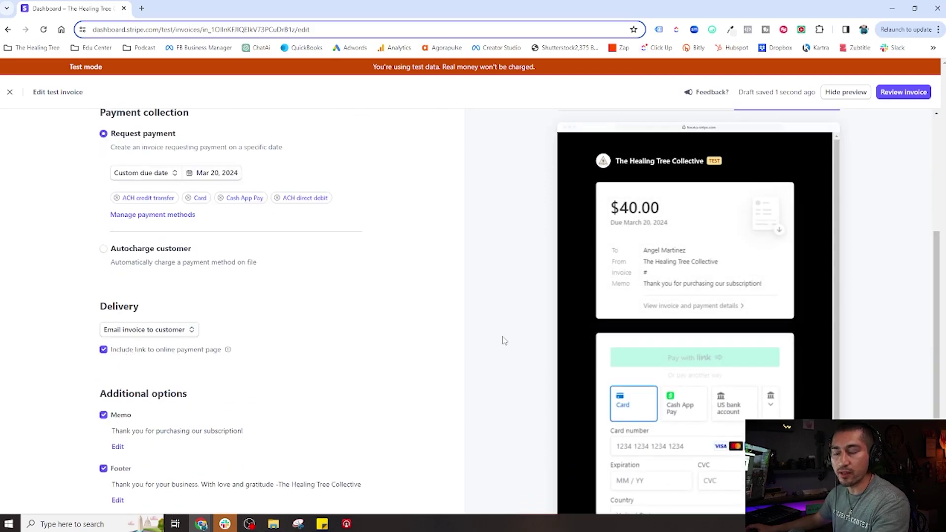
scroll(678, 279, down, 1)
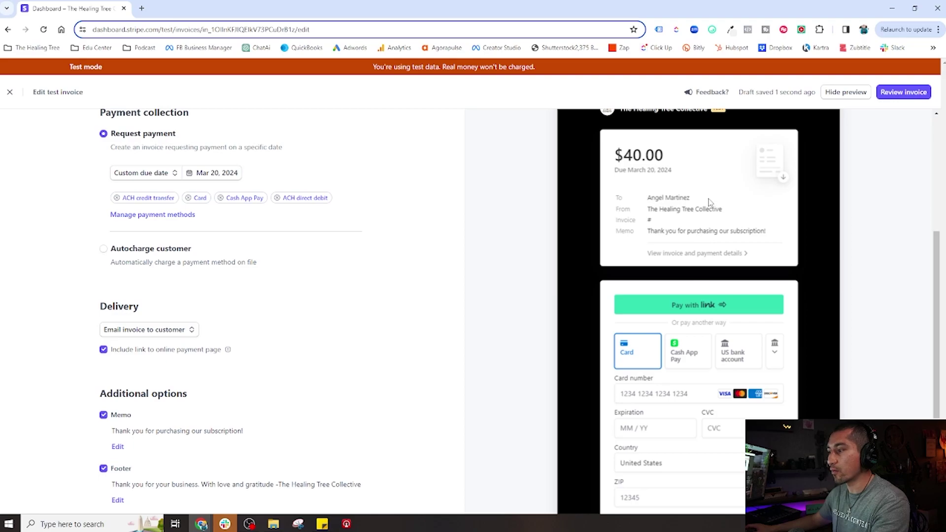
scroll(697, 318, up, 2)
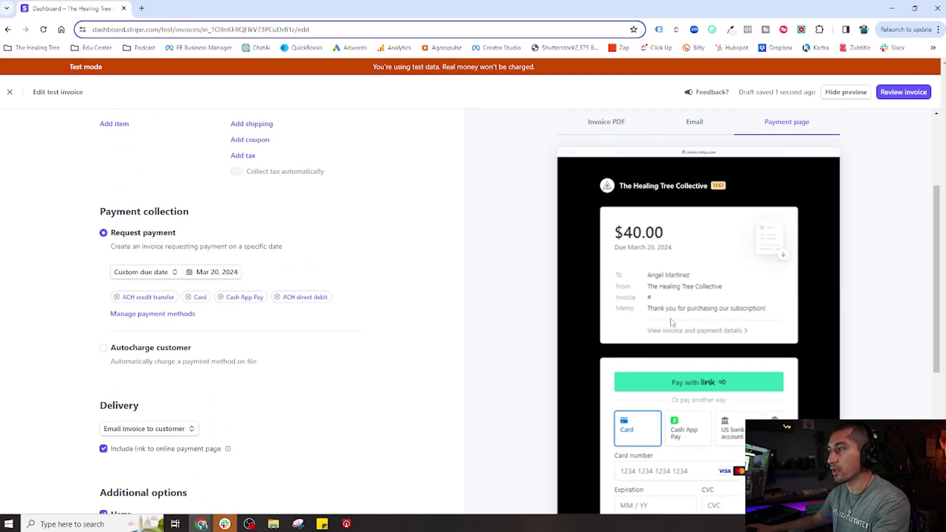
scroll(671, 323, down, 4)
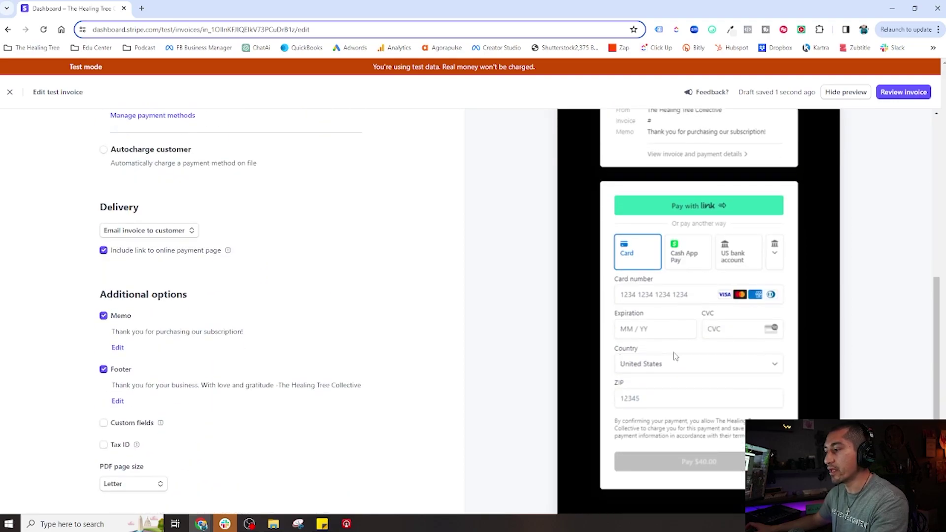
scroll(675, 356, up, 5)
click(608, 126)
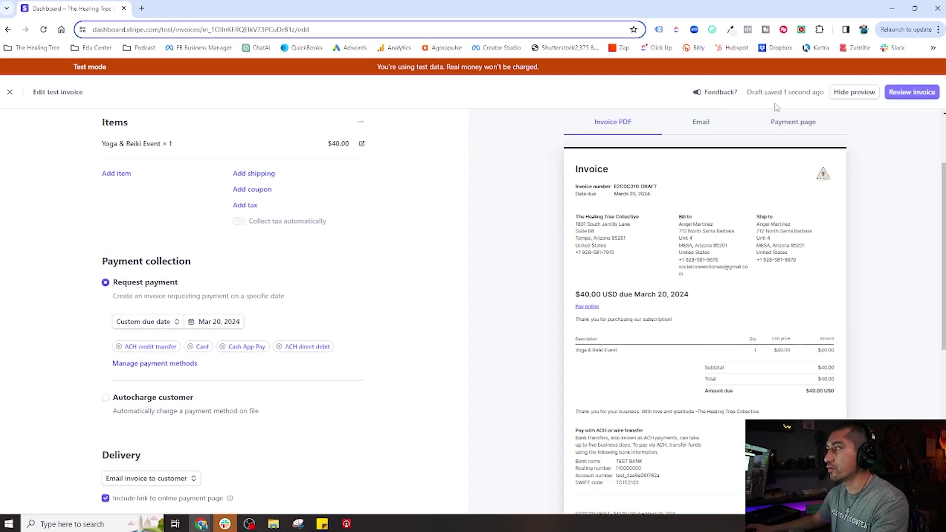
Review the send confirmation for the $40.00 invoice and its optional Cc field, and return to editing without sending
click(911, 92)
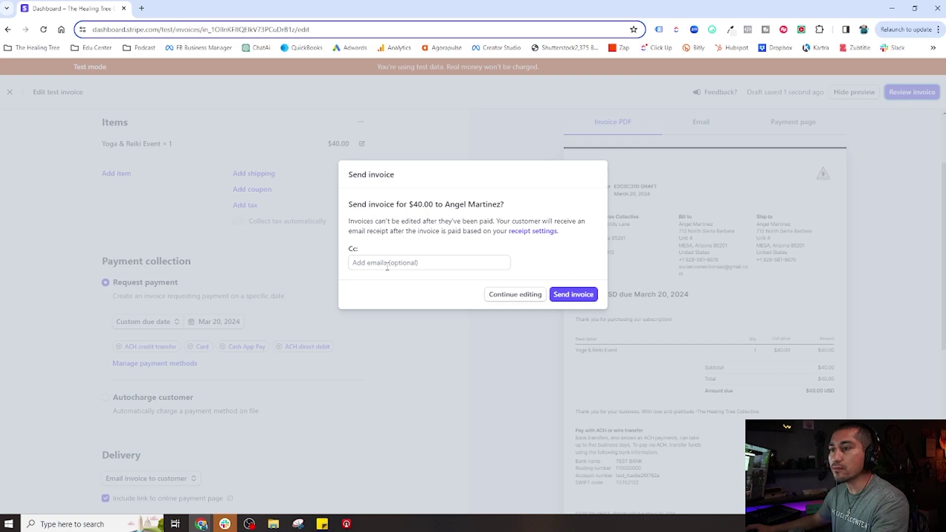
drag(347, 206, 528, 197)
click(456, 220)
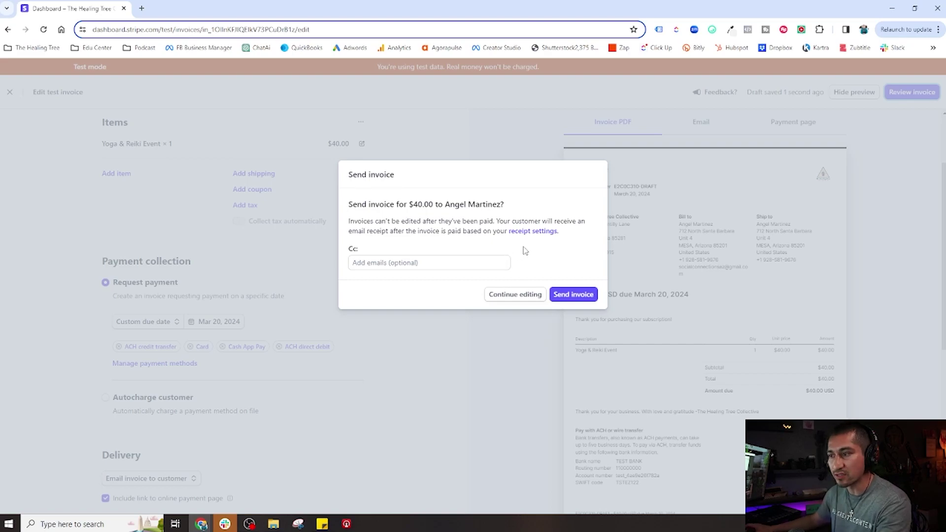
click(522, 296)
scroll(483, 310, up, 2)
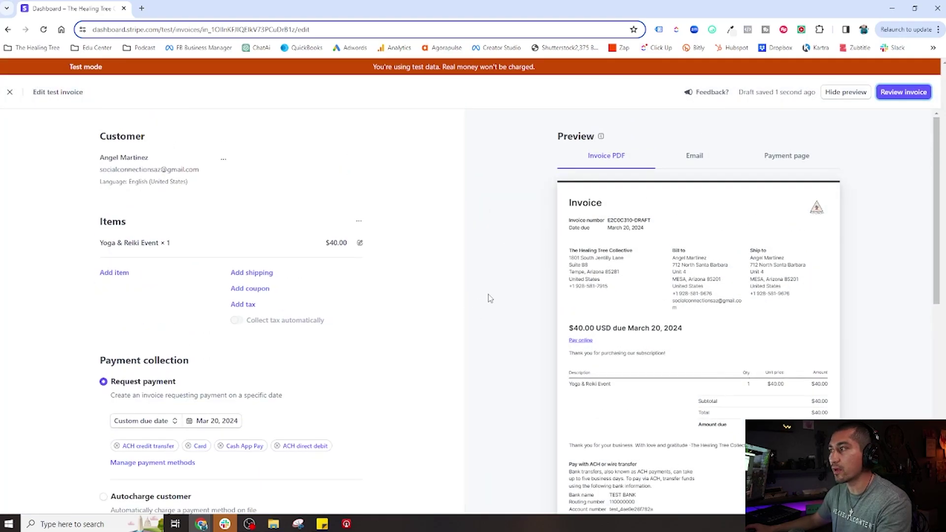
Close the invoice editor and open the $40.00 draft from the list of all invoices
click(10, 93)
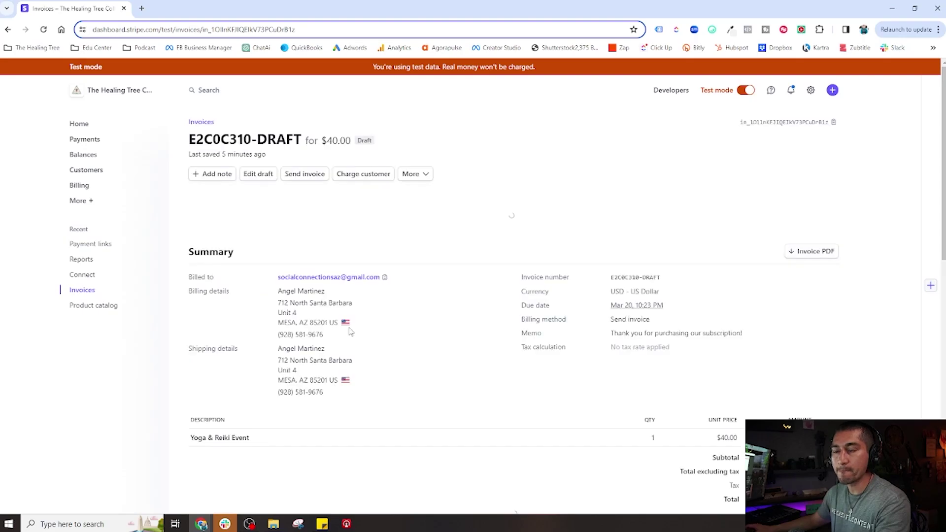
click(202, 123)
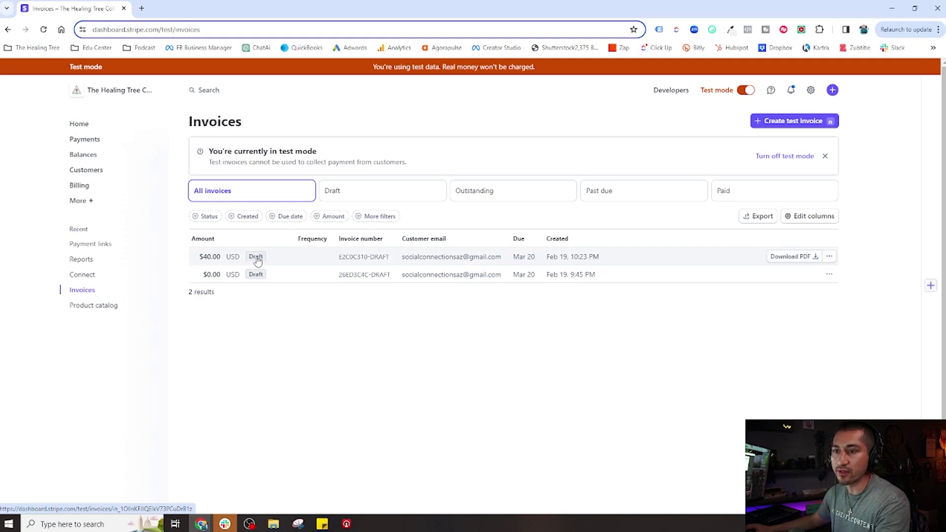
click(832, 259)
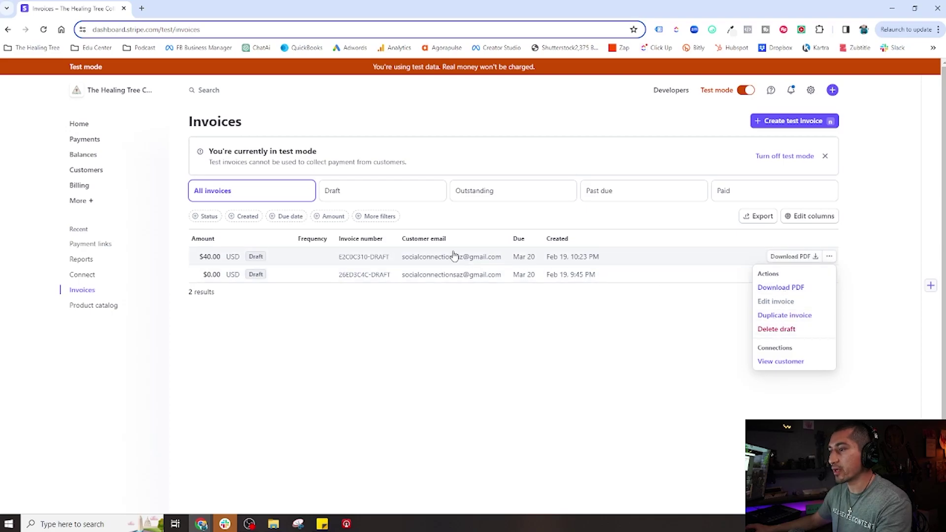
click(416, 256)
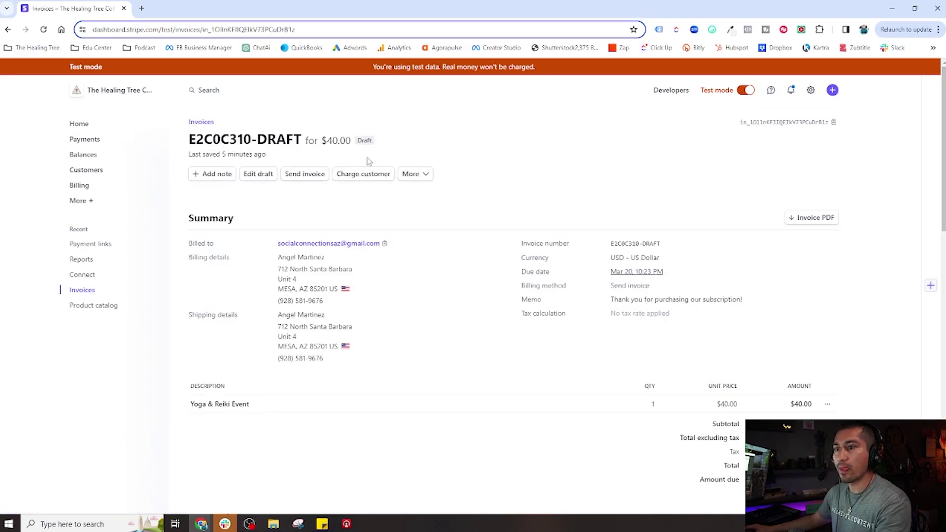
Send the $40.00 test invoice to the customer's email and return to the invoices list
click(304, 176)
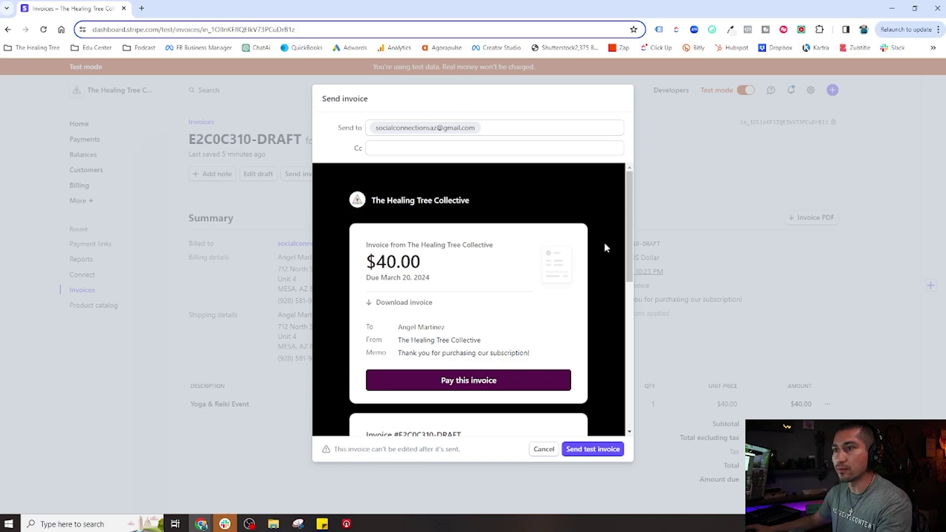
click(607, 449)
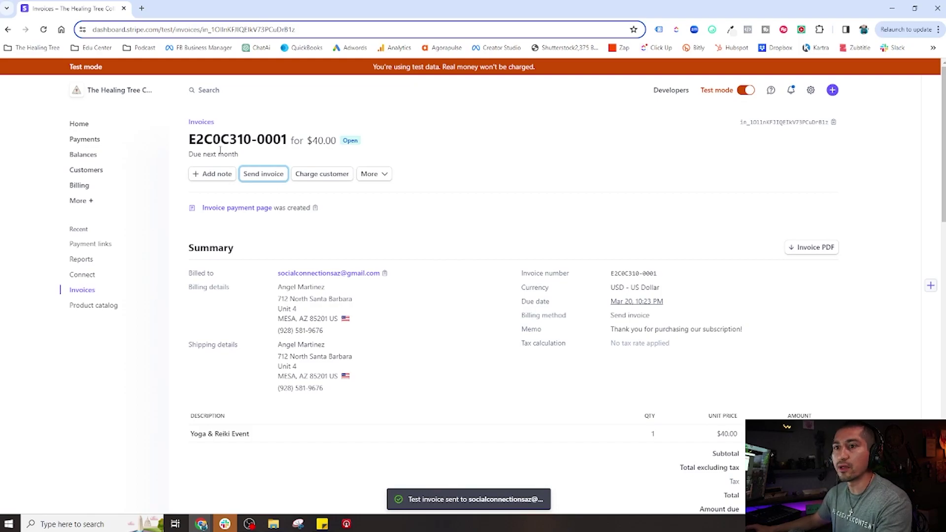
click(201, 122)
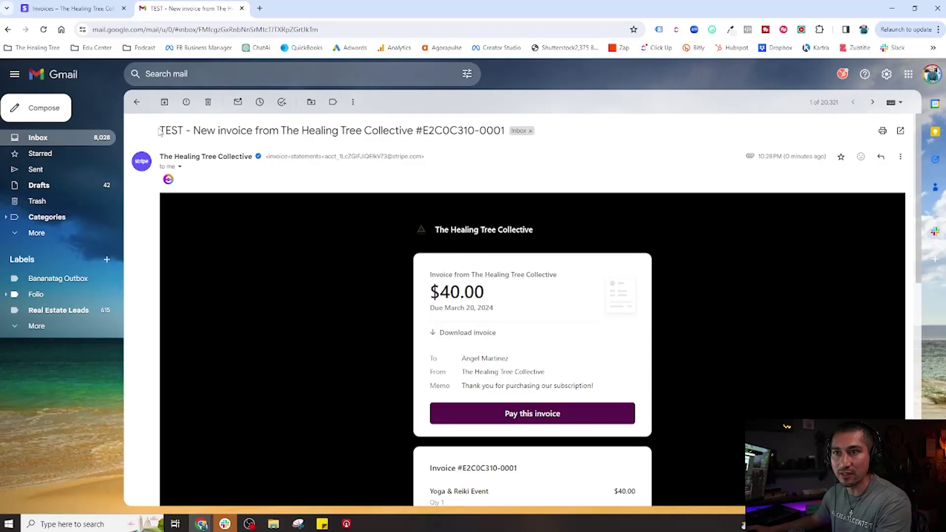
Examine the received test invoice email in Gmail, from its subject line down to the bank transfer details and attachment
drag(159, 131, 207, 131)
click(213, 131)
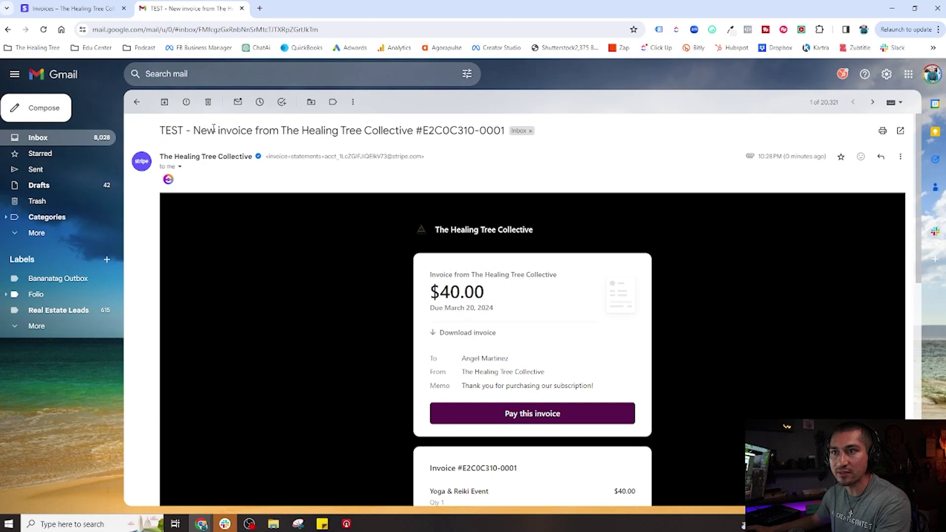
drag(350, 131, 457, 132)
click(425, 131)
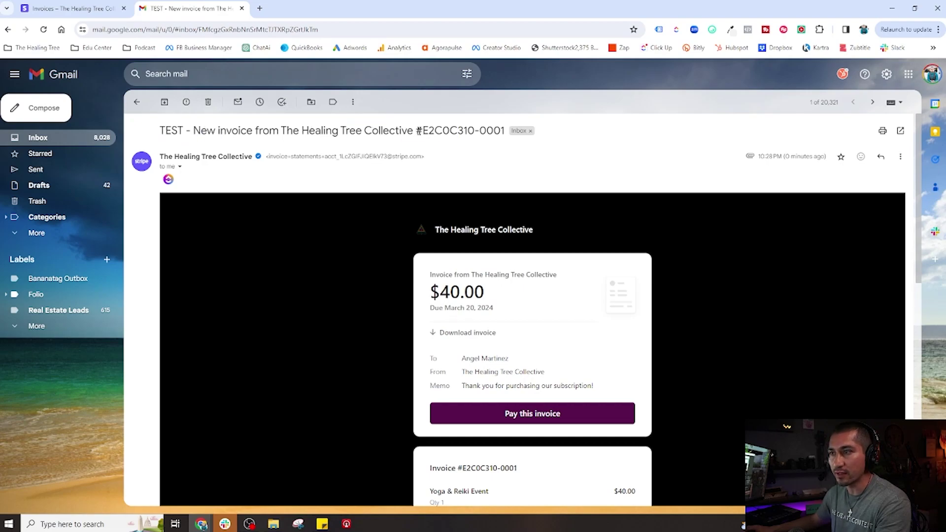
scroll(432, 207, down, 3)
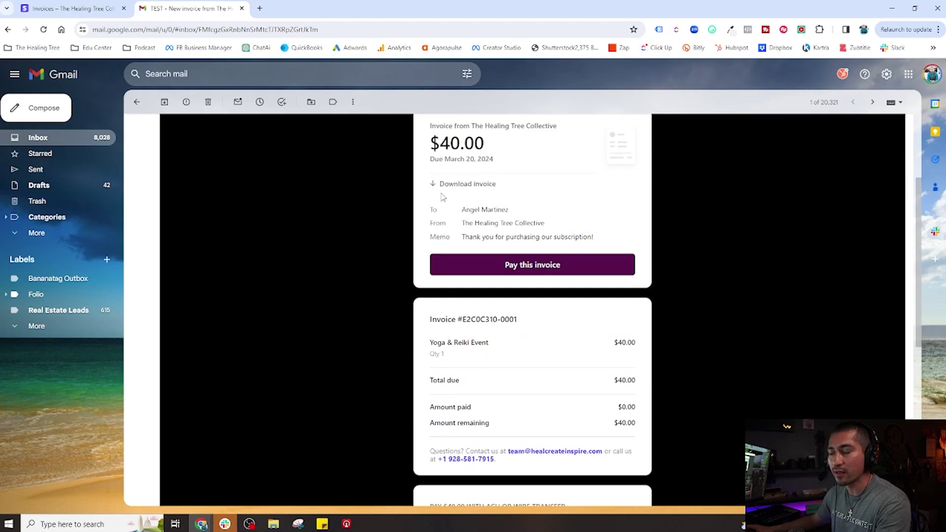
scroll(427, 228, down, 5)
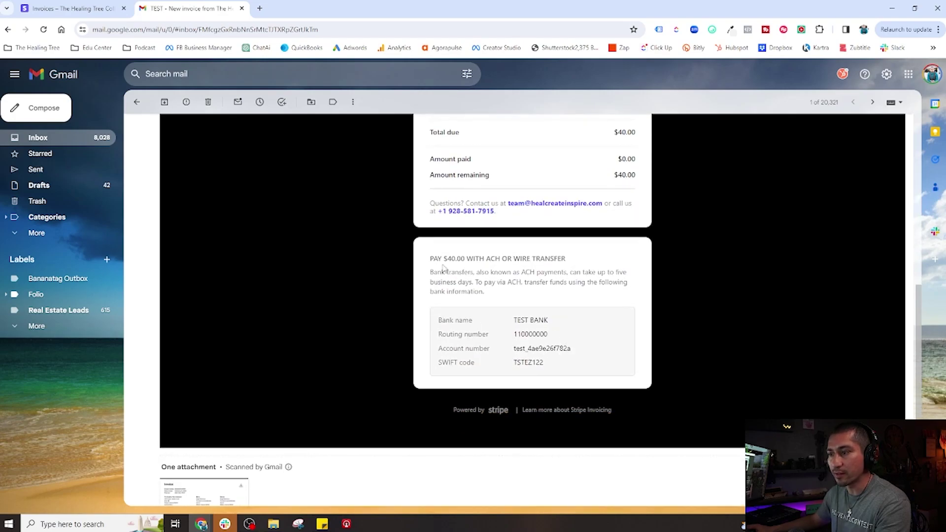
Preview the PDF invoice attached to the test email, close the preview and return to the Gmail inbox
scroll(542, 345, up, 5)
scroll(225, 460, down, 6)
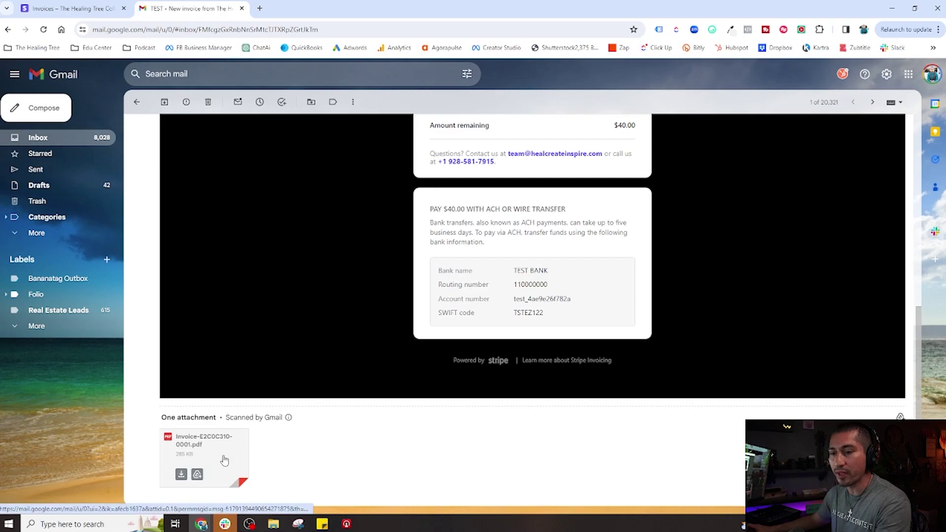
click(212, 456)
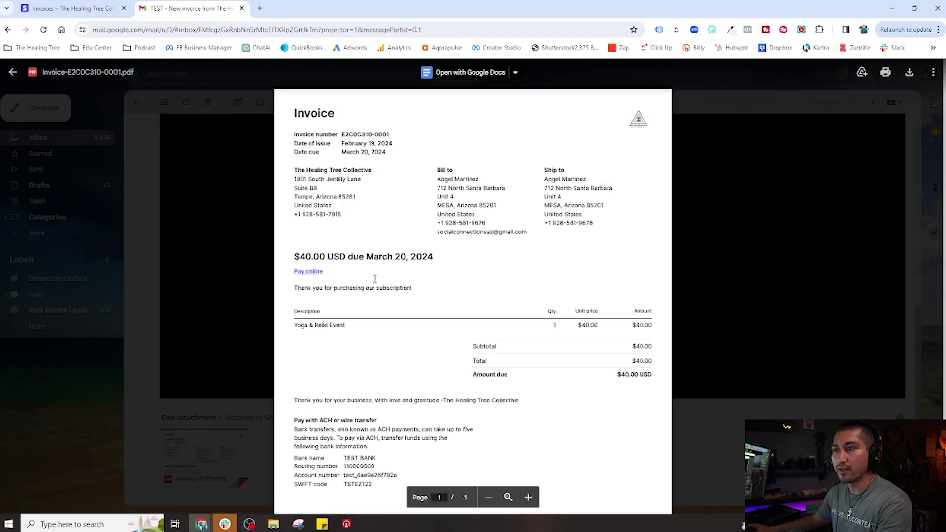
scroll(375, 279, down, 2)
scroll(450, 343, up, 2)
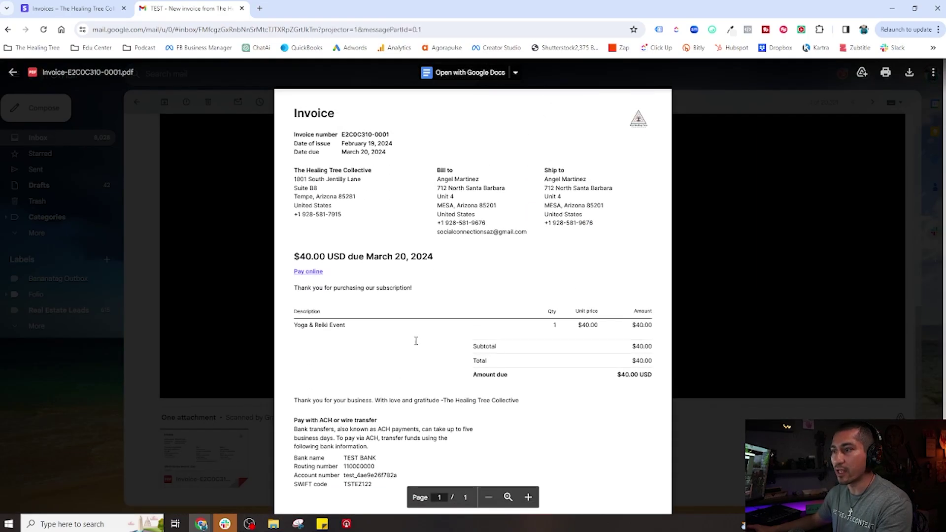
click(735, 174)
scroll(325, 286, up, 10)
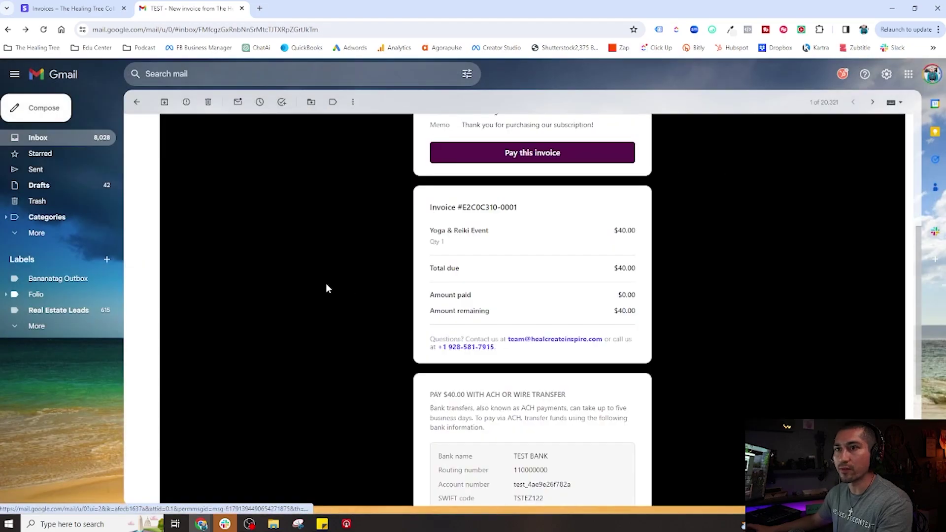
click(138, 102)
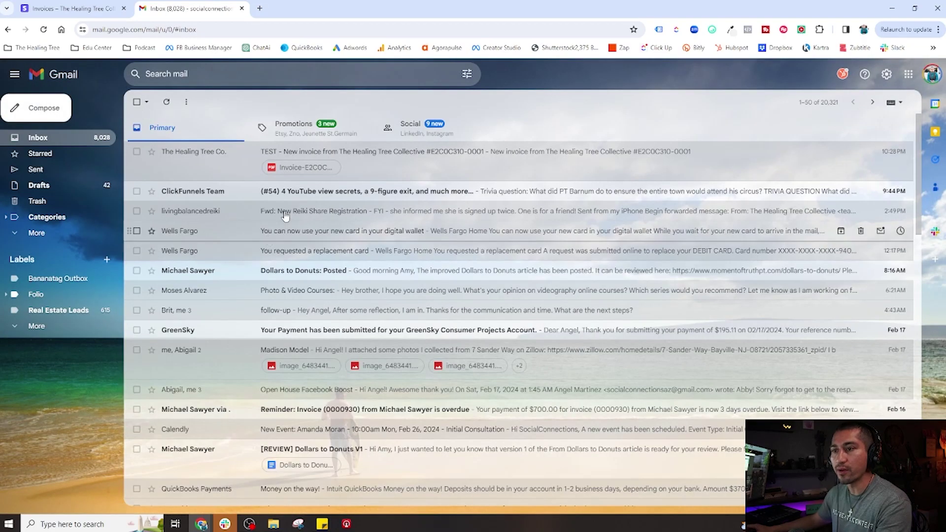
Switch to the Stripe dashboard and open the sent $40.00 invoice from the invoices list
click(82, 11)
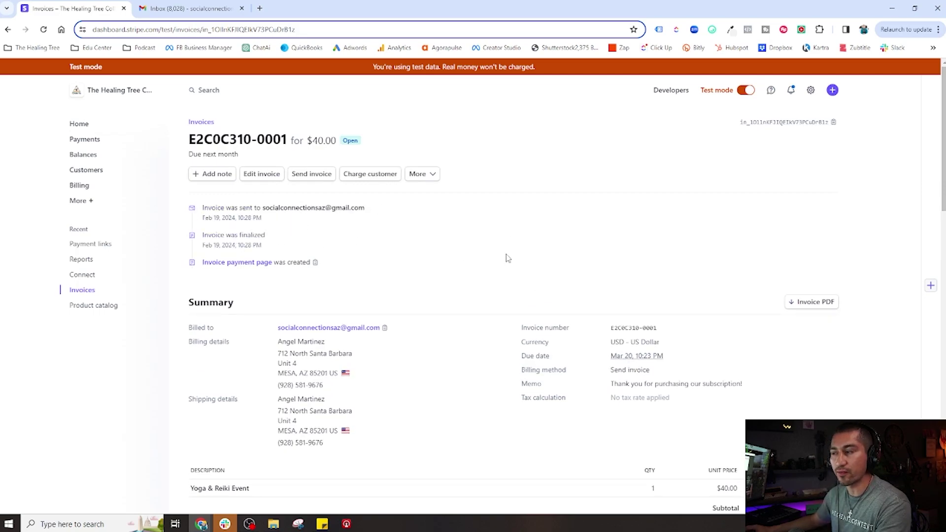
scroll(345, 254, down, 2)
scroll(345, 254, up, 2)
click(201, 123)
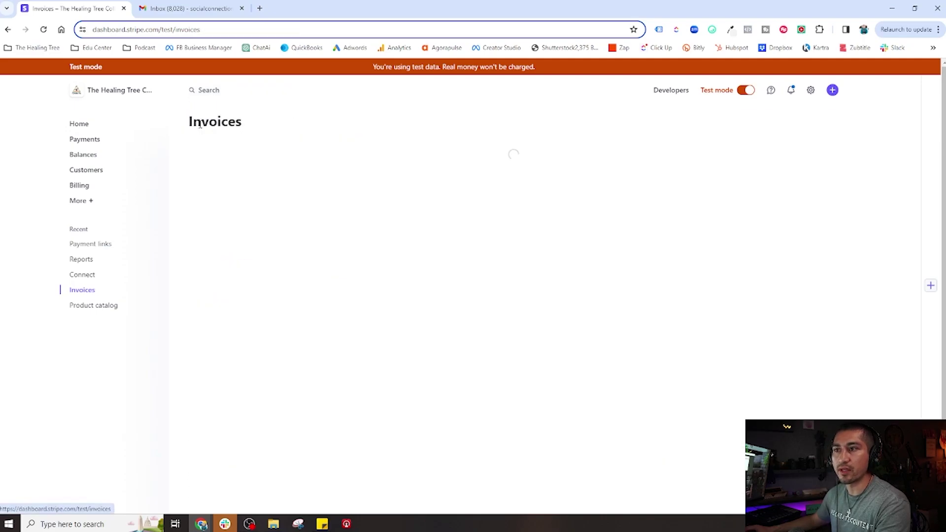
click(226, 257)
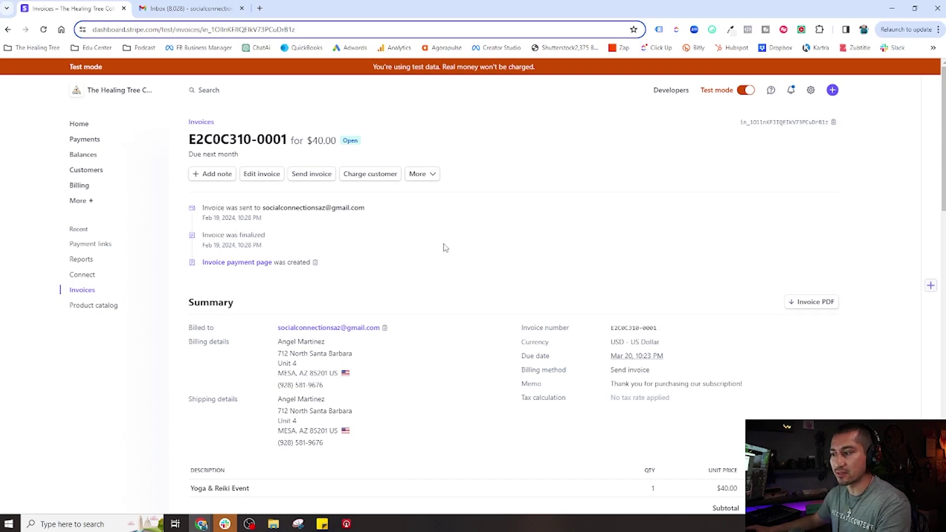
Examine the sent invoice's page, from its activity and summary through details, payments and credit notes to the logs and events
scroll(446, 247, down, 1)
scroll(445, 247, down, 5)
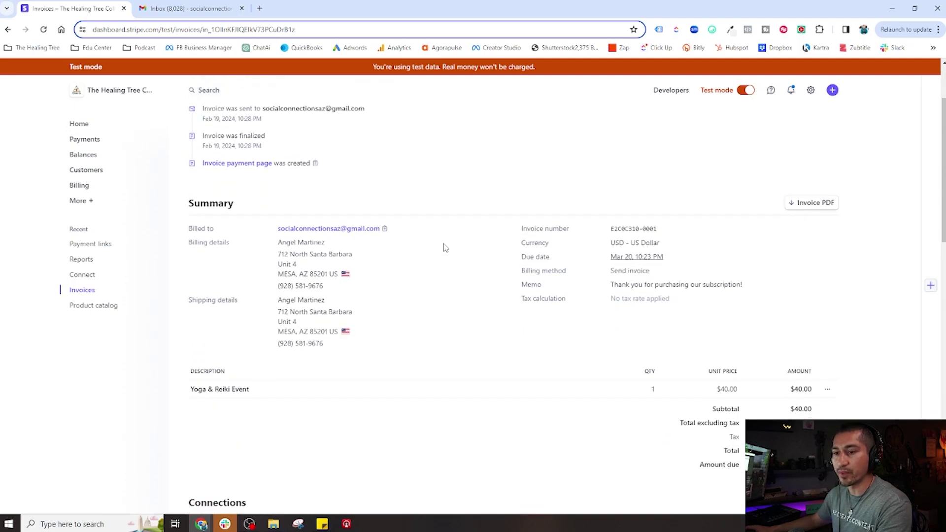
scroll(446, 247, down, 3)
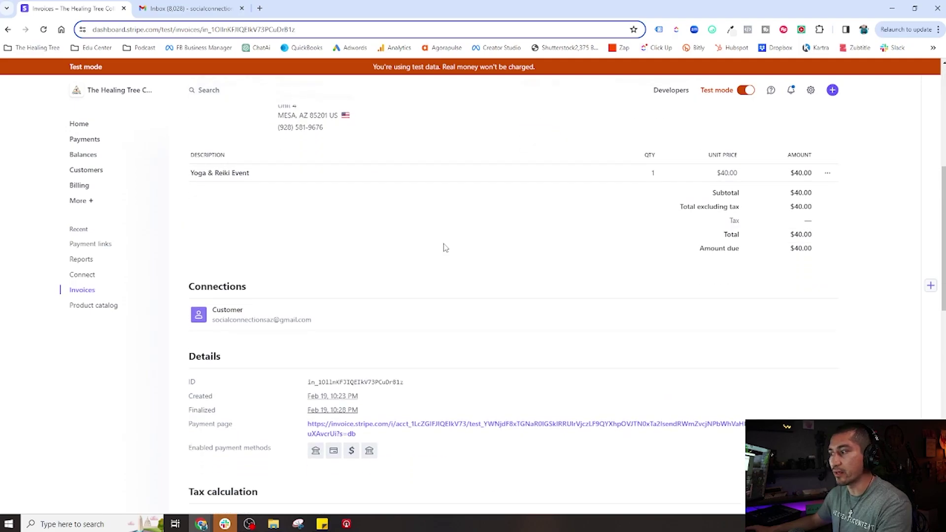
scroll(426, 251, down, 7)
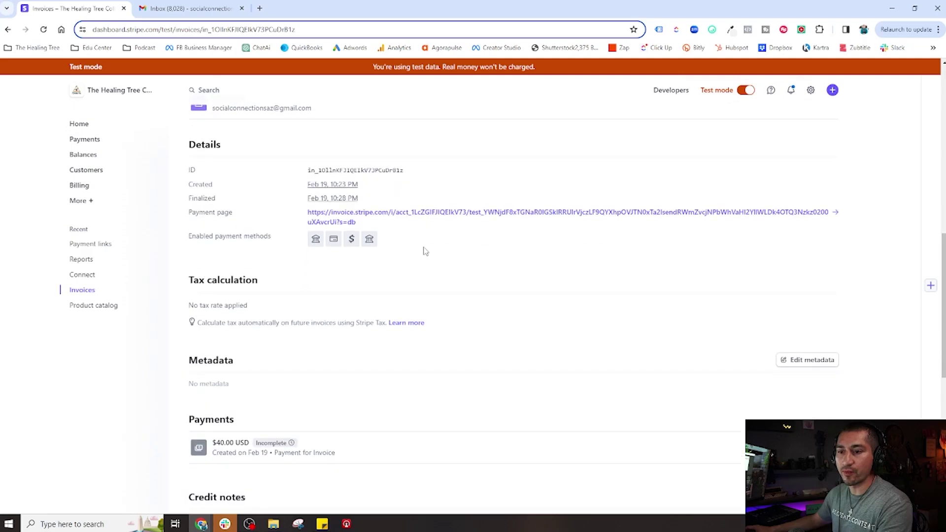
scroll(413, 302, down, 3)
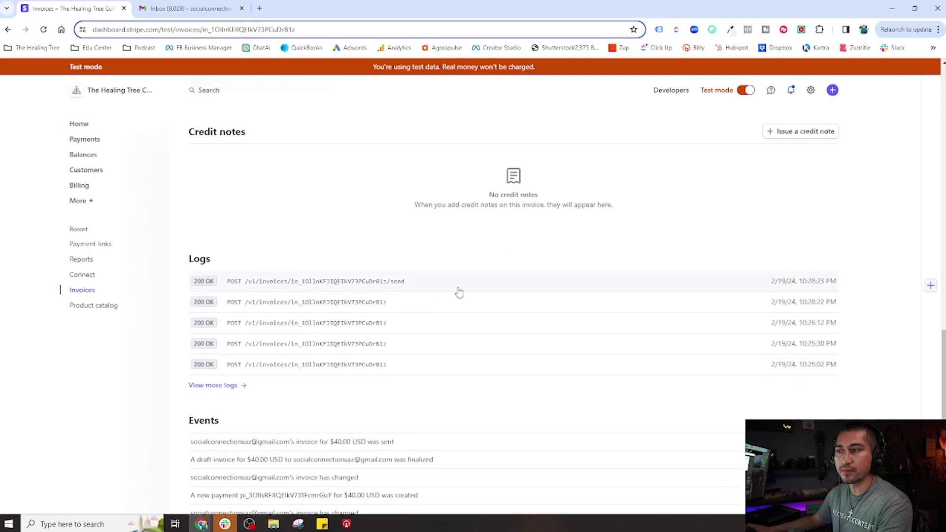
scroll(417, 190, down, 3)
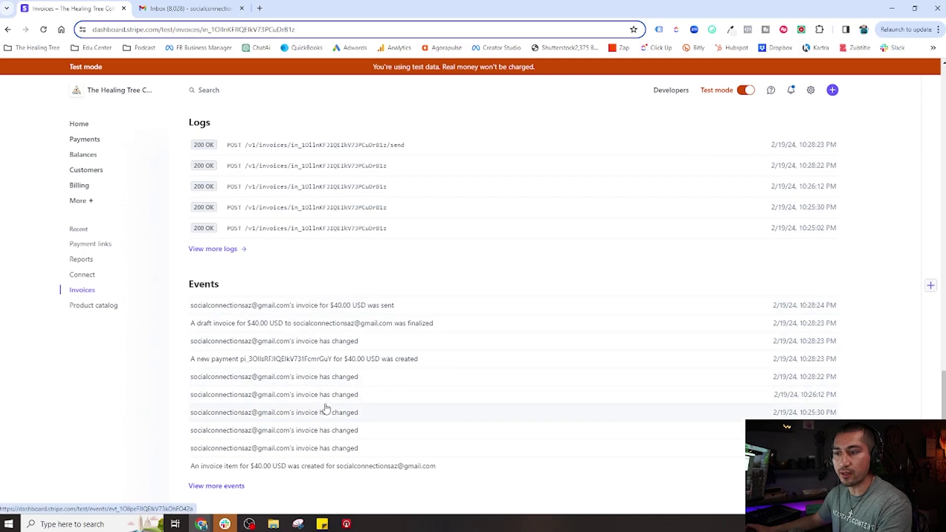
scroll(321, 397, up, 12)
scroll(311, 395, up, 10)
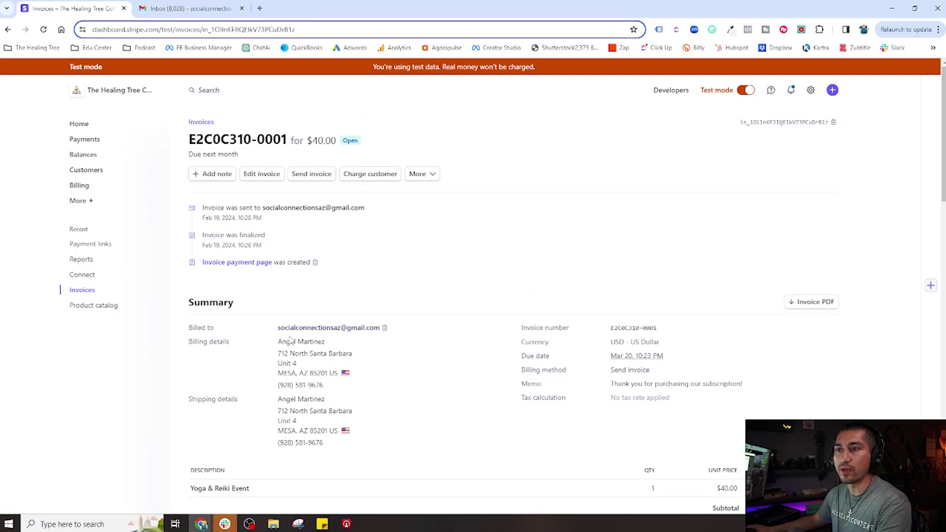
scroll(281, 339, down, 4)
scroll(261, 345, down, 2)
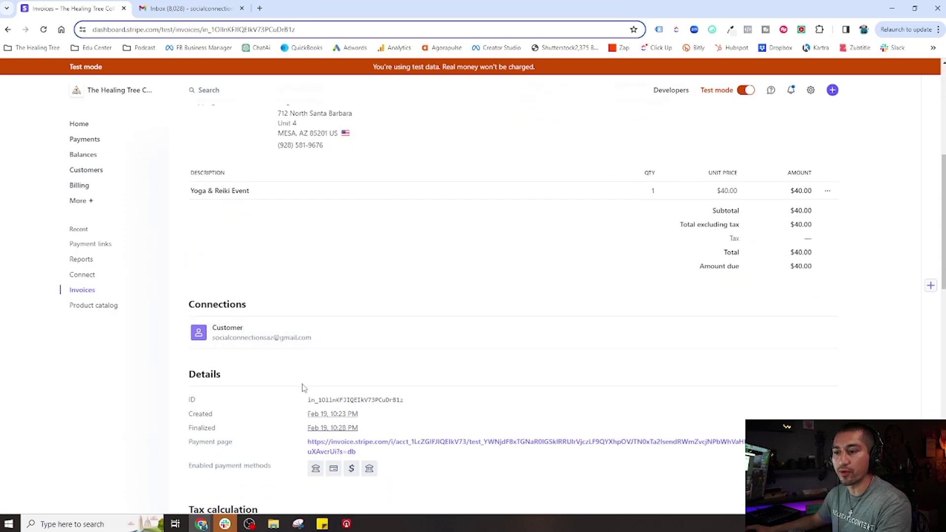
scroll(473, 381, up, 6)
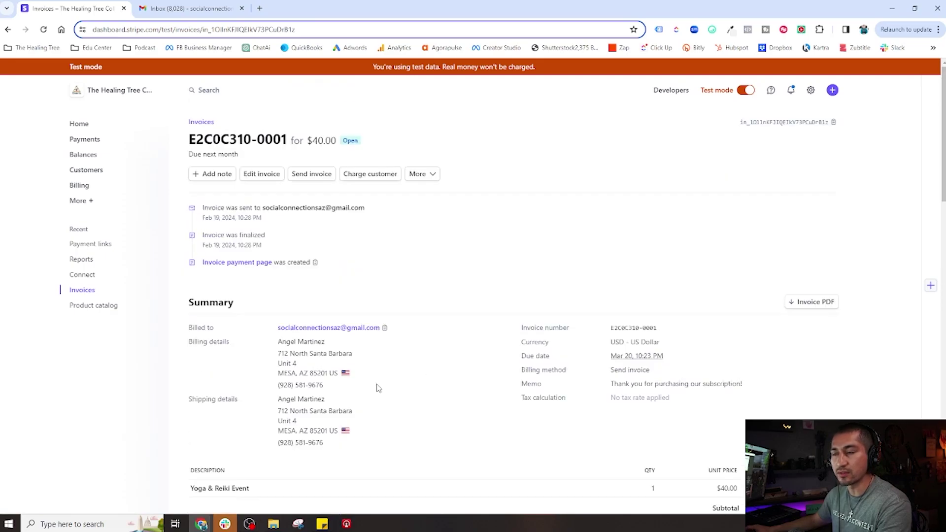